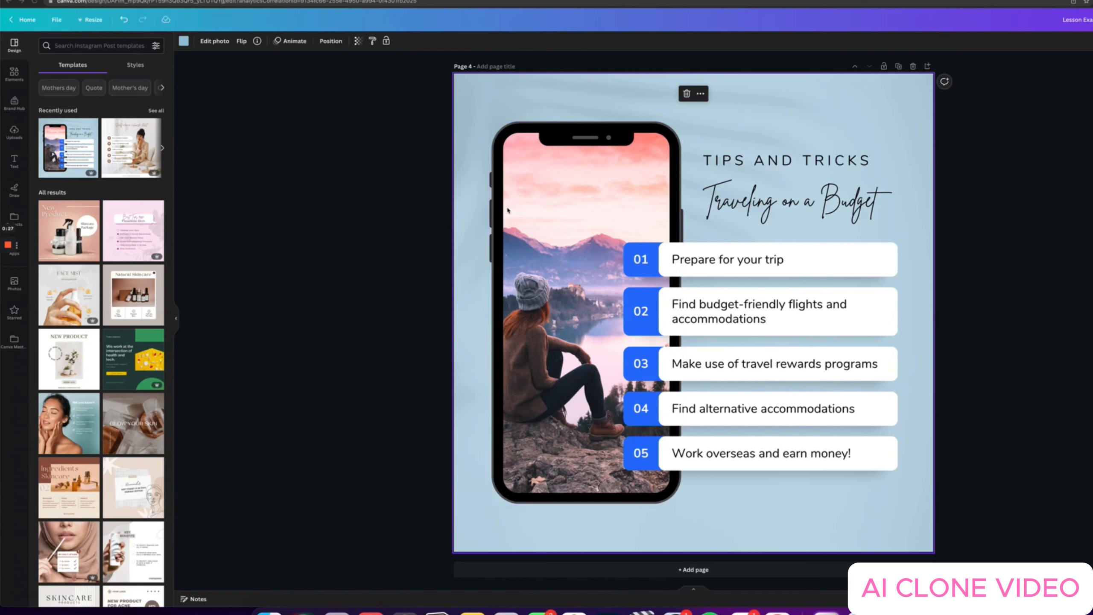
- Resize the phone mockup on page 4 to about 389 × 770 px and shift it toward the tip list
left_click(560, 185)
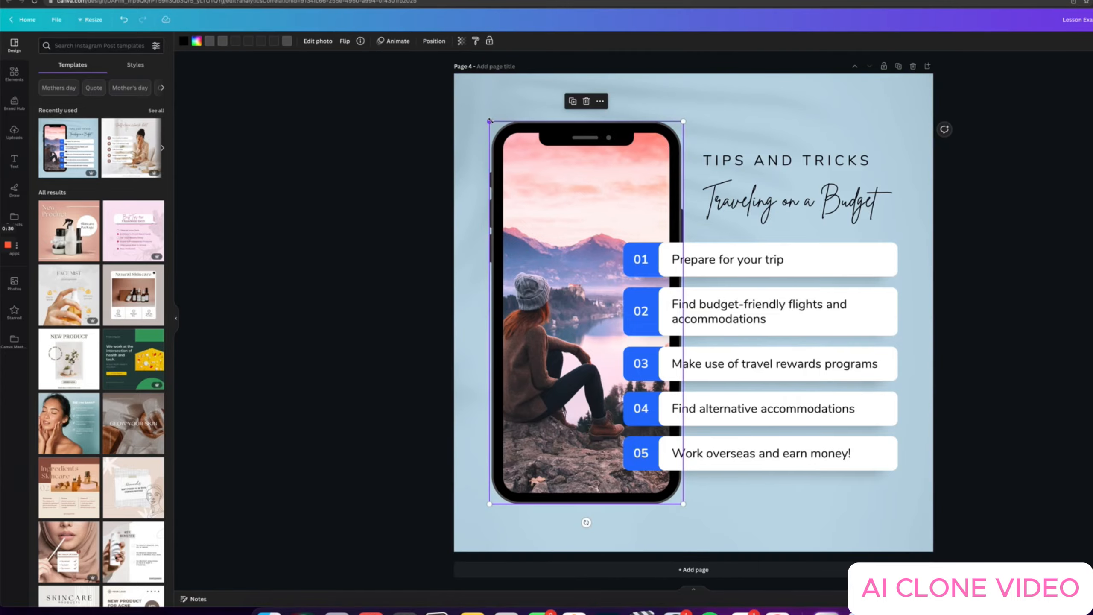
mouse_move(490, 121)
left_mouse_down()
mouse_move(536, 220)
mouse_move(499, 140)
left_mouse_up()
left_click_drag(685, 143, 699, 175)
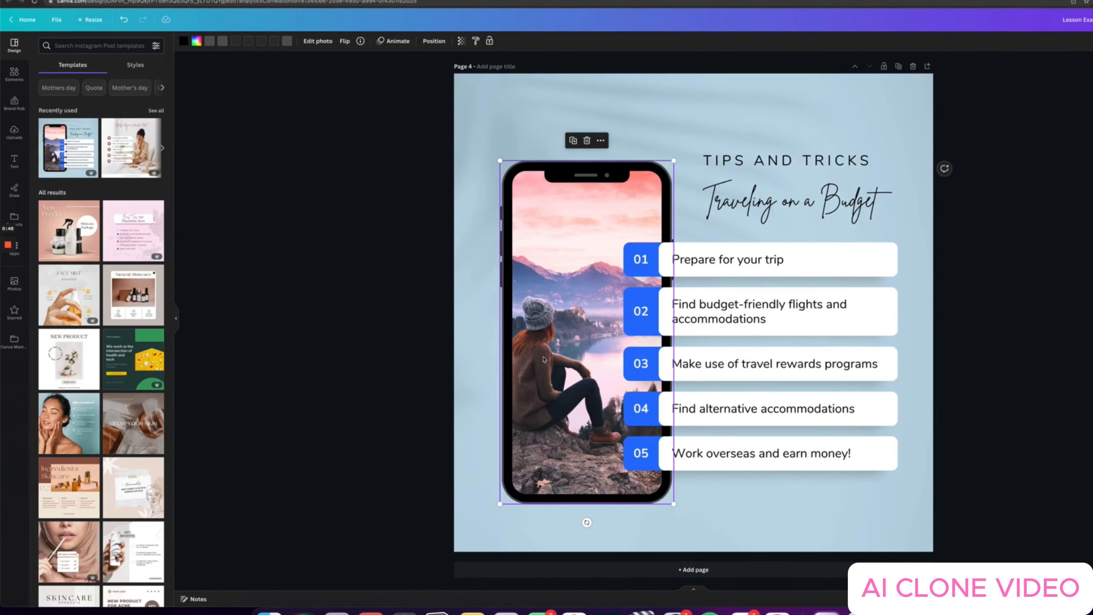
left_click_drag(632, 285, 565, 320)
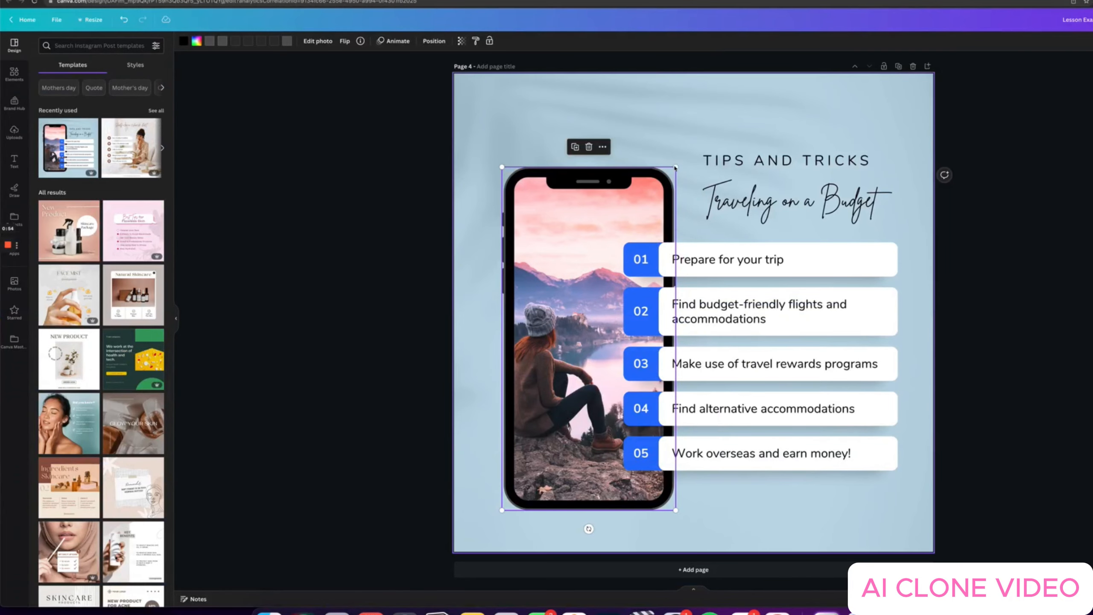
left_click_drag(676, 166, 667, 187)
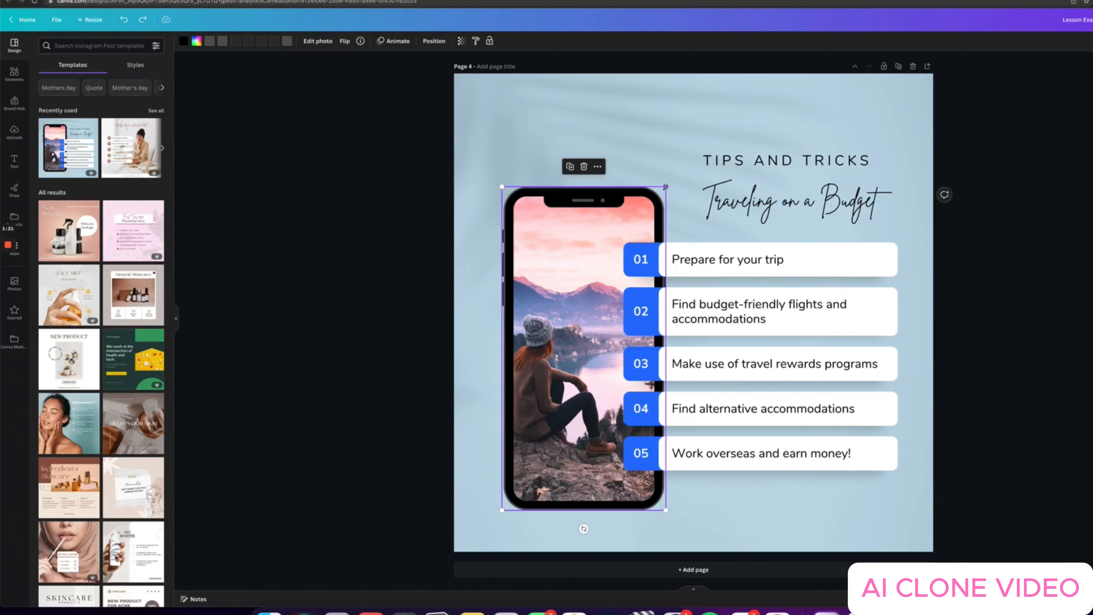
left_click_drag(666, 187, 760, 180)
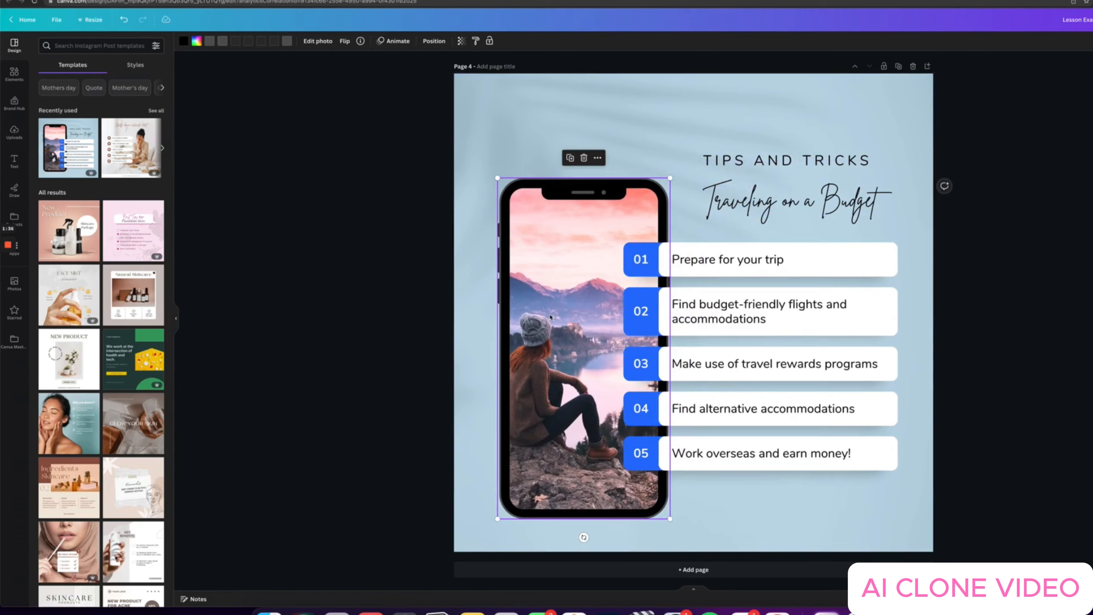
left_click_drag(533, 305, 556, 263)
- Align the phone mockup to the horizontal center and vertical middle of page 4
left_click(430, 44)
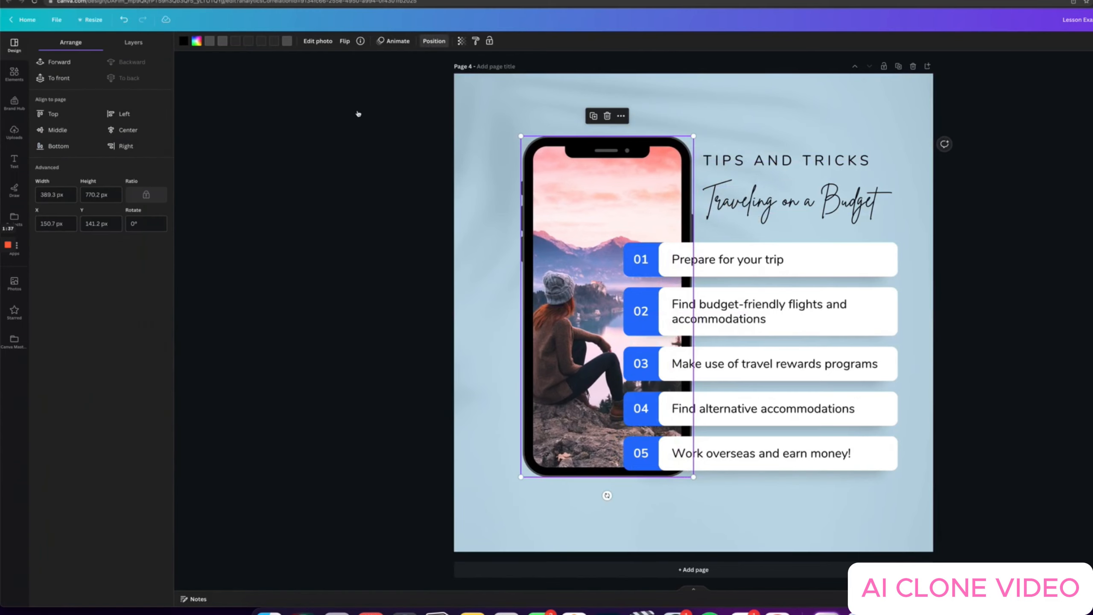
left_click(127, 131)
left_click(64, 136)
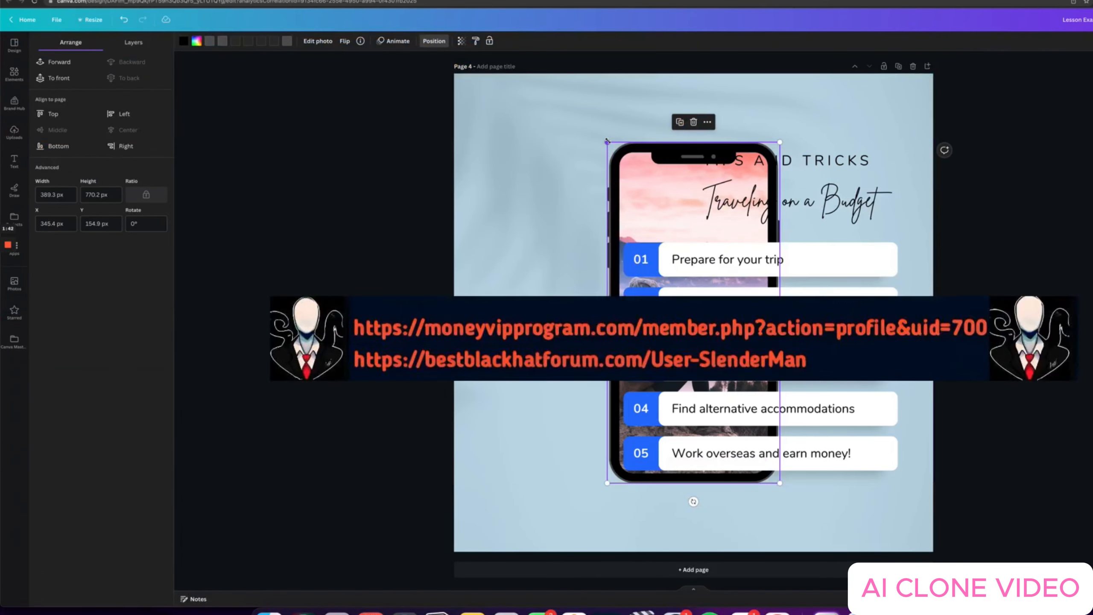
- Undo a trial enlargement of the phone mockup, and place it partly past the page's left edge at about 402 × 796 px
left_click_drag(607, 142, 378, 90)
key("super+z")
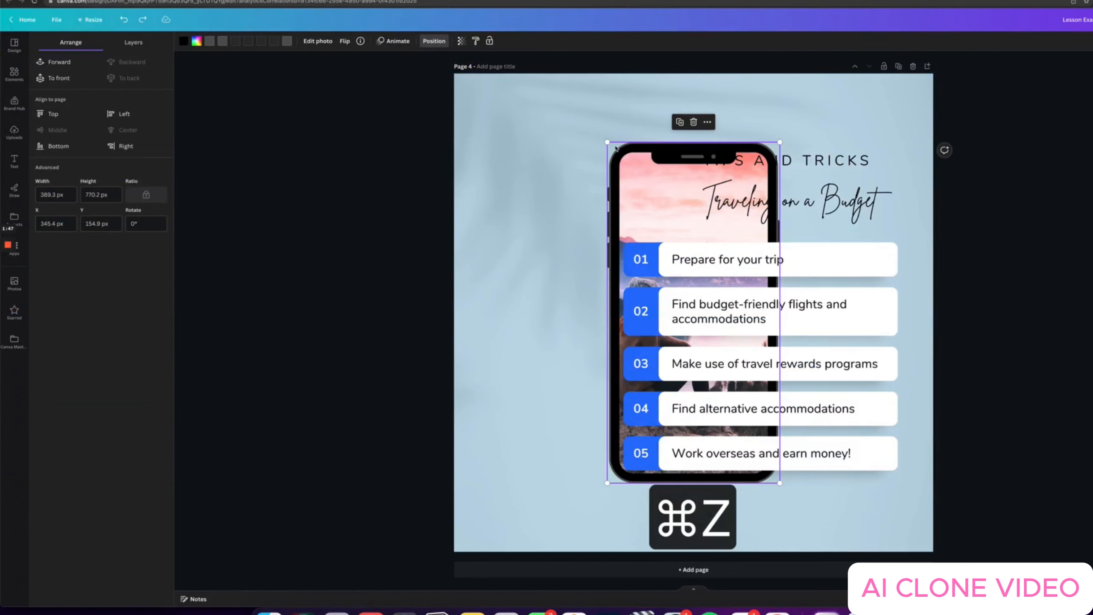
left_click_drag(607, 141, 585, 153)
left_click_drag(622, 188, 435, 191)
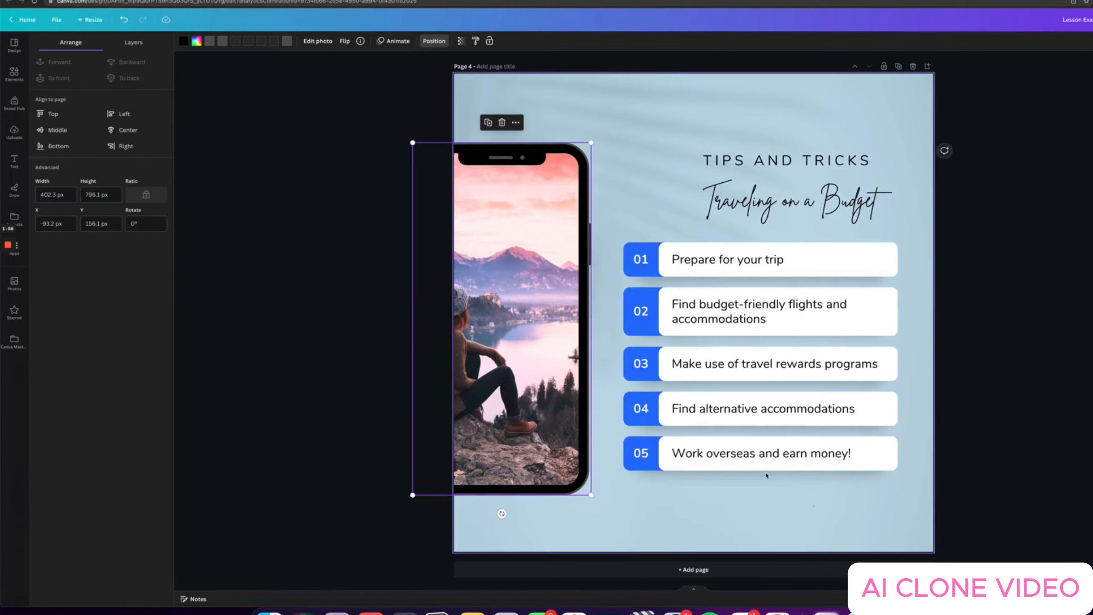
- Group the five numbered tip boxes on page 4 and shrink the group about its center to about 538 × 482 px
left_click_drag(809, 510, 626, 243)
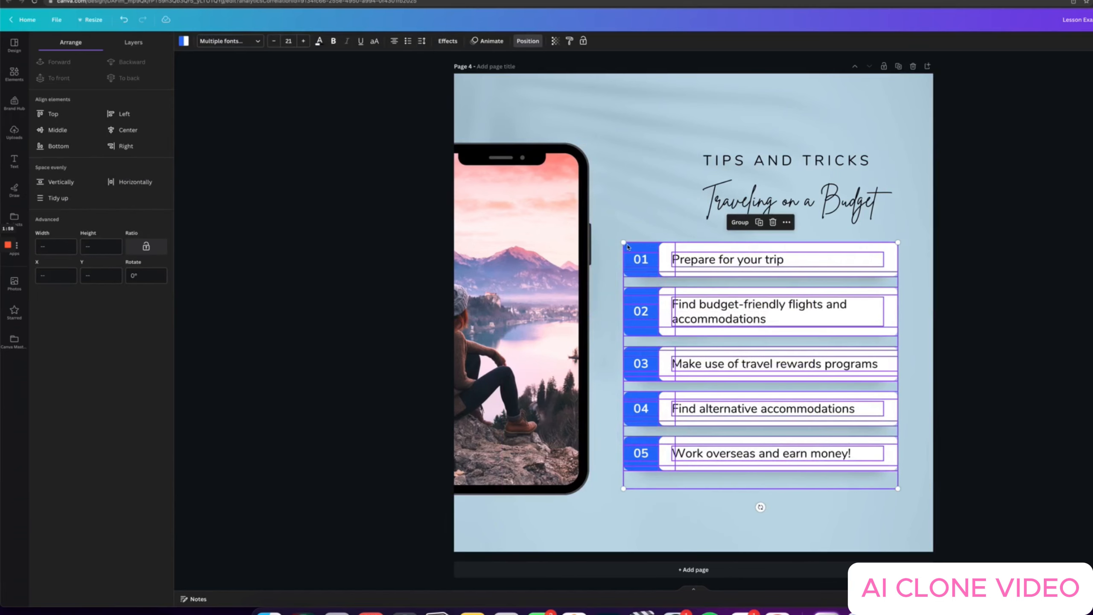
key("super+g")
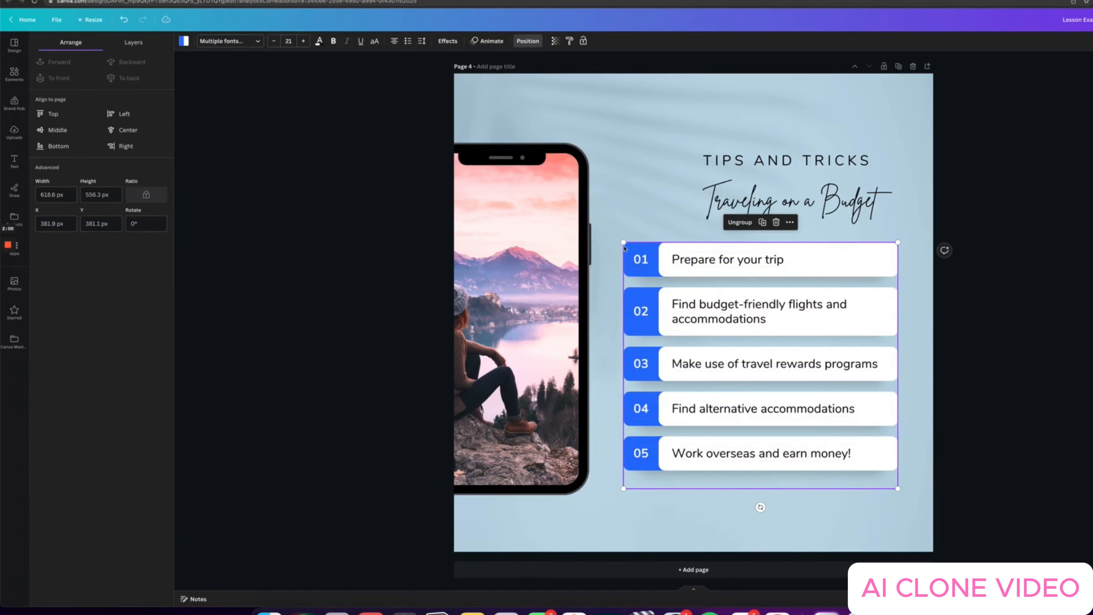
left_click_drag(622, 242, 639, 262)
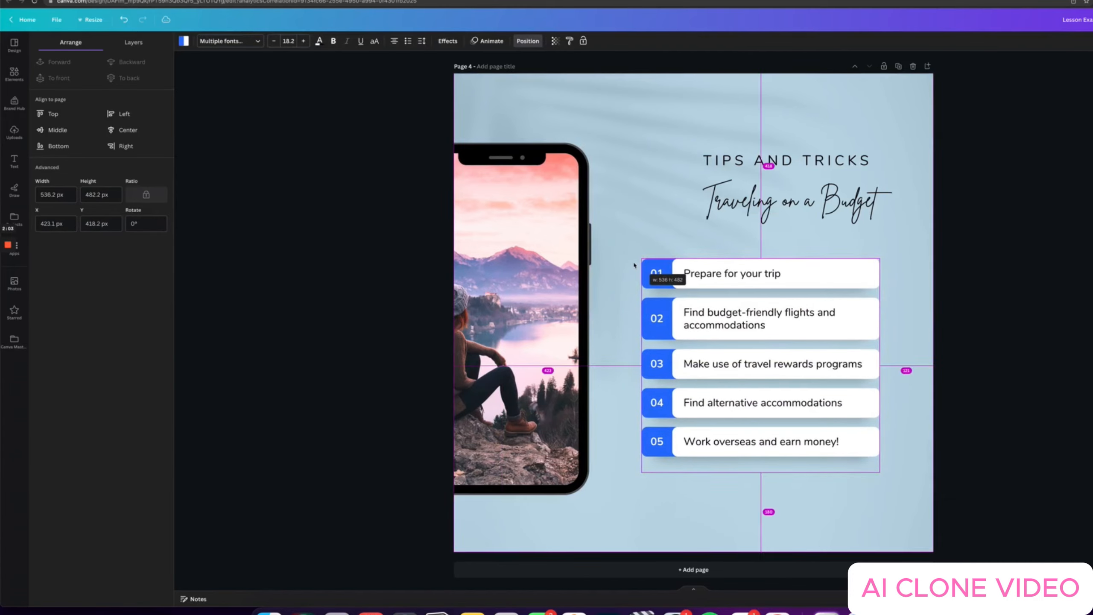
- Move the phone mockup fully back onto the page behind the tip list, to about X 158, Y 191 px
left_click_drag(553, 274, 666, 290)
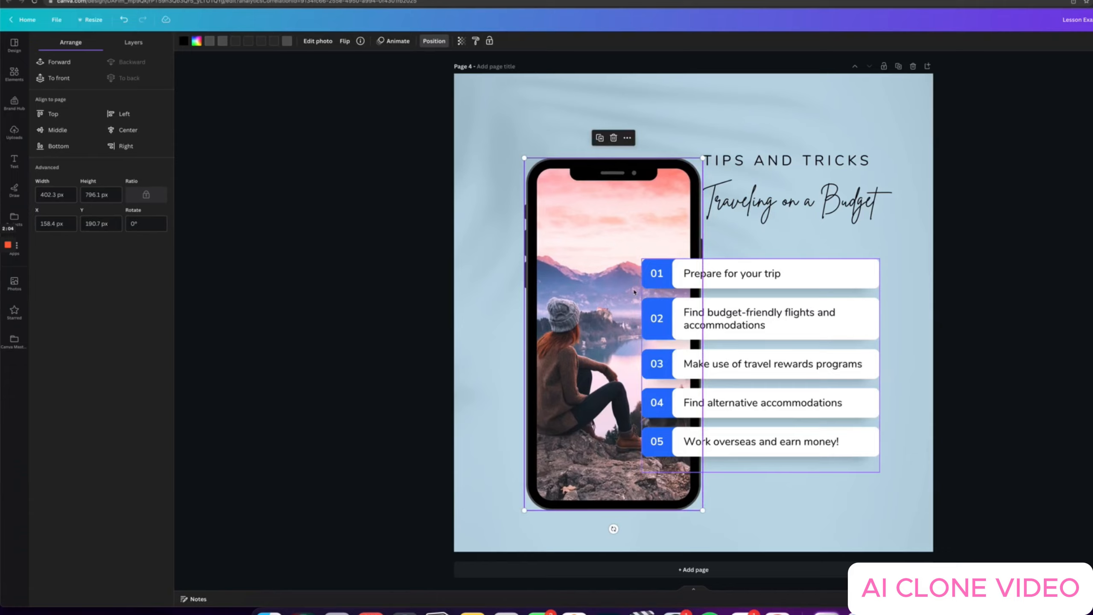
left_click(477, 196)
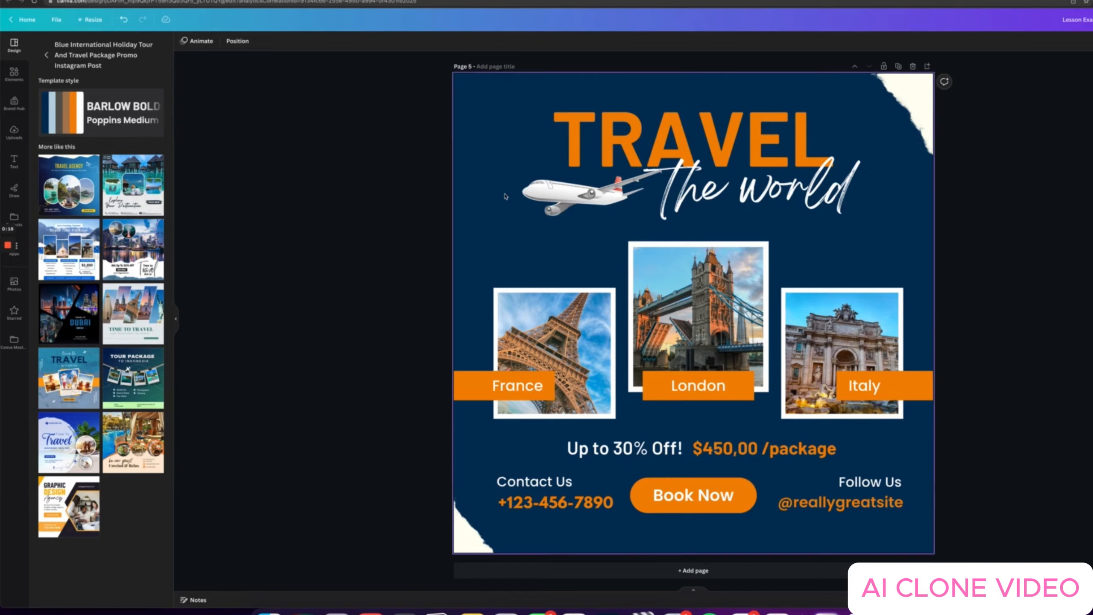
- Try a light blue photo color on page 5's TRAVEL heading, and replace it with teal #006888 sampled from the London photo
left_click(594, 134)
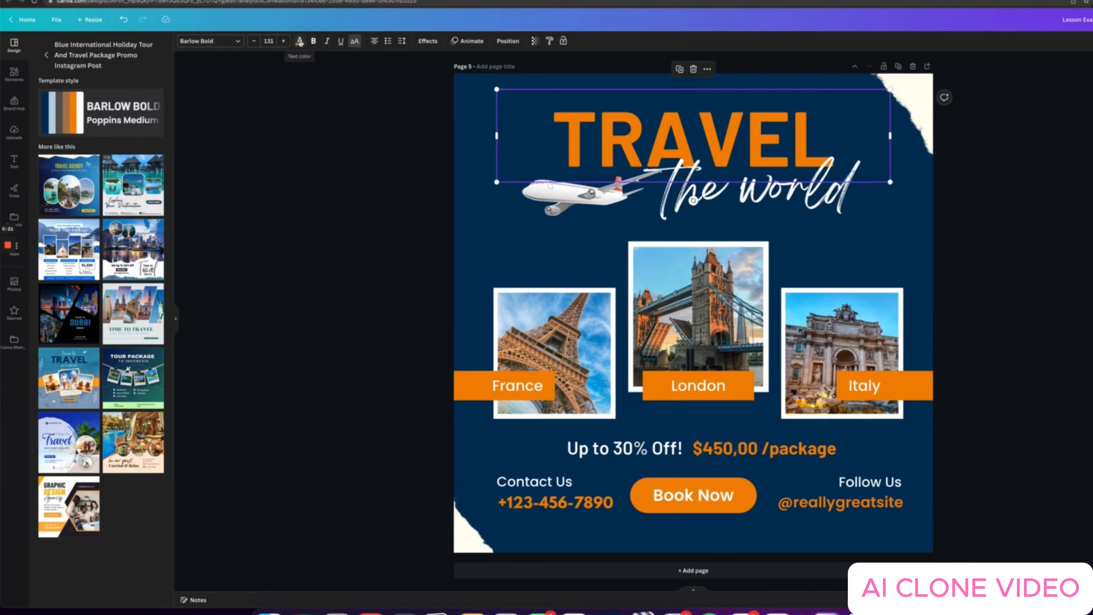
left_click(300, 42)
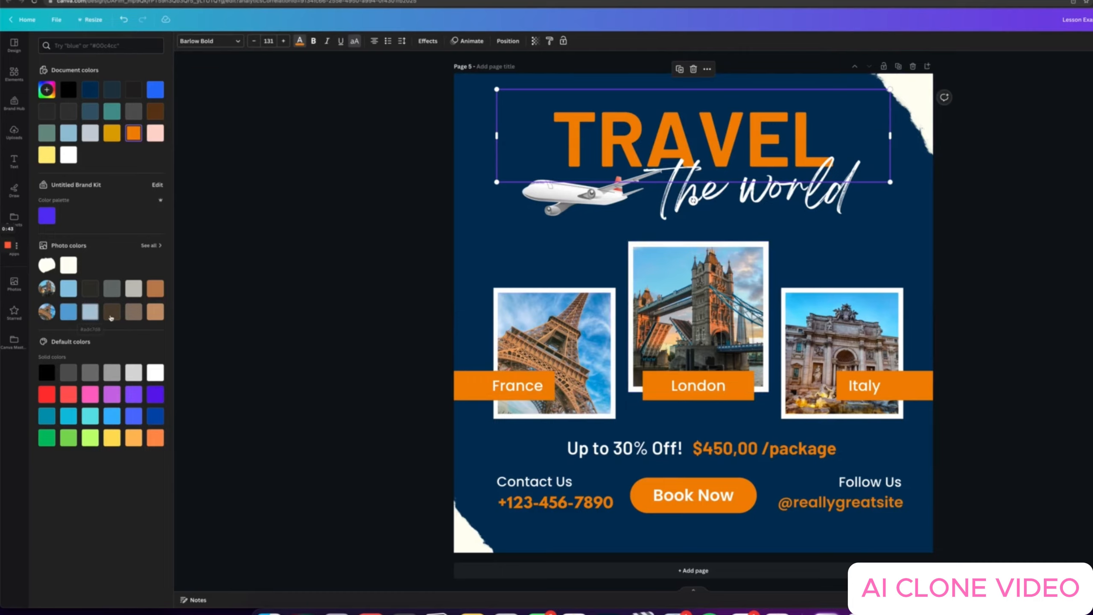
left_click(89, 314)
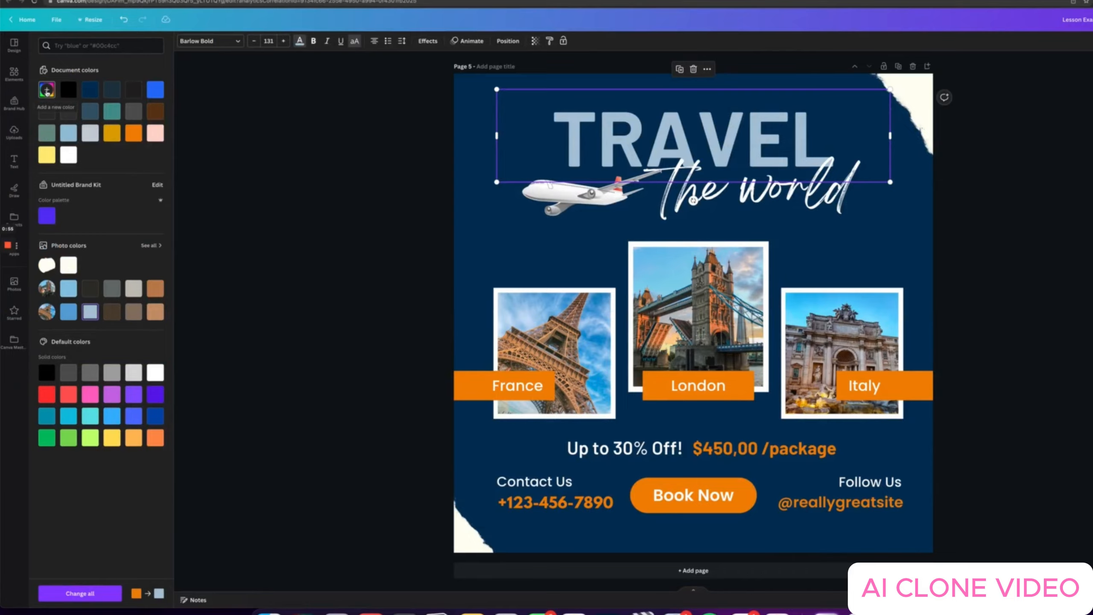
left_click(47, 90)
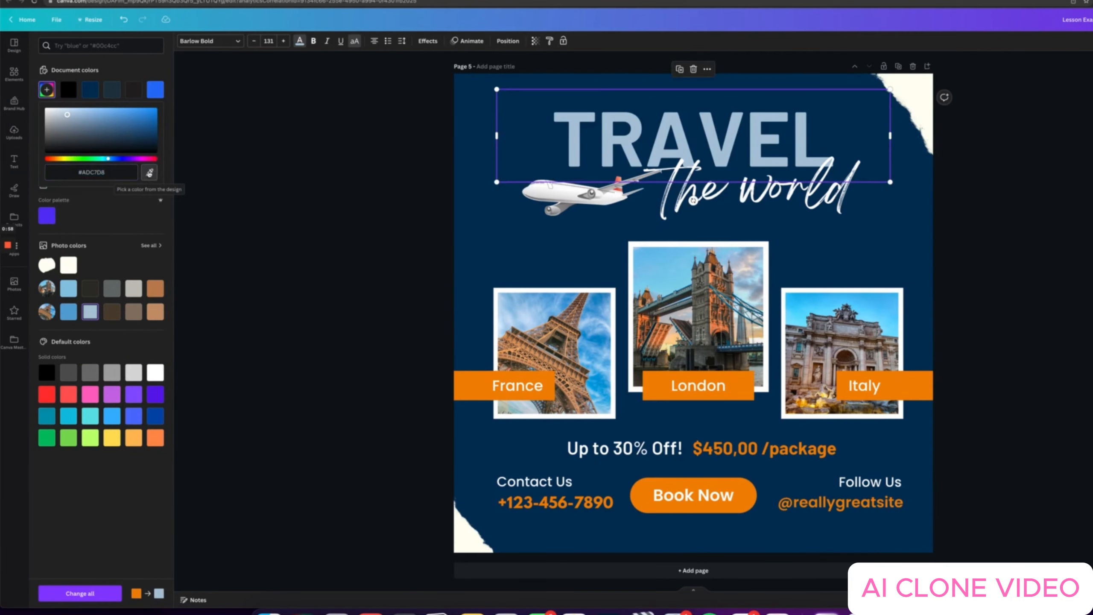
left_click(150, 173)
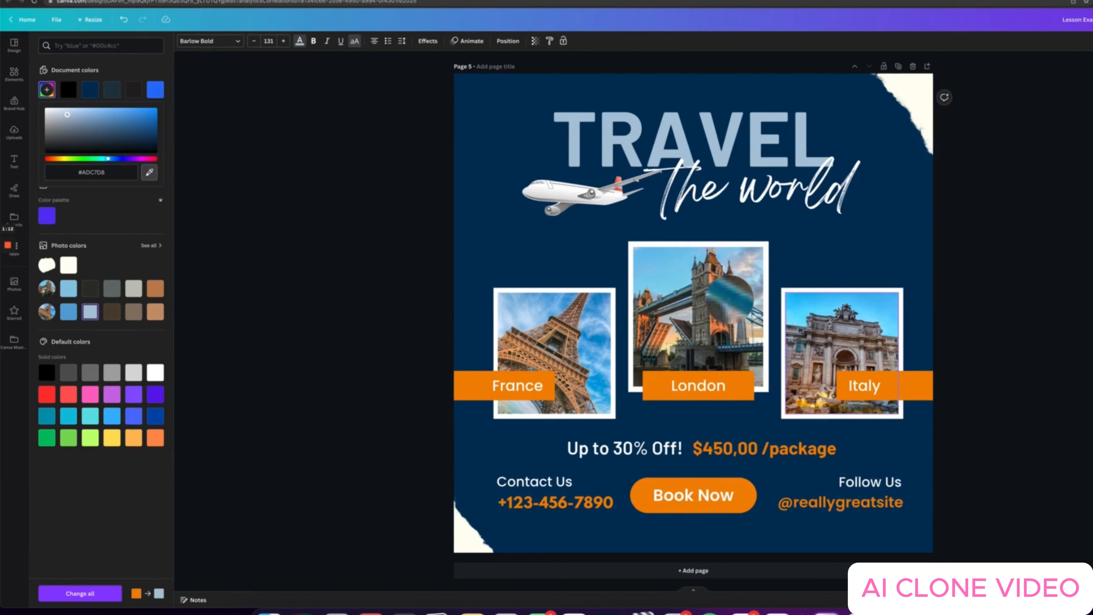
left_click(730, 298)
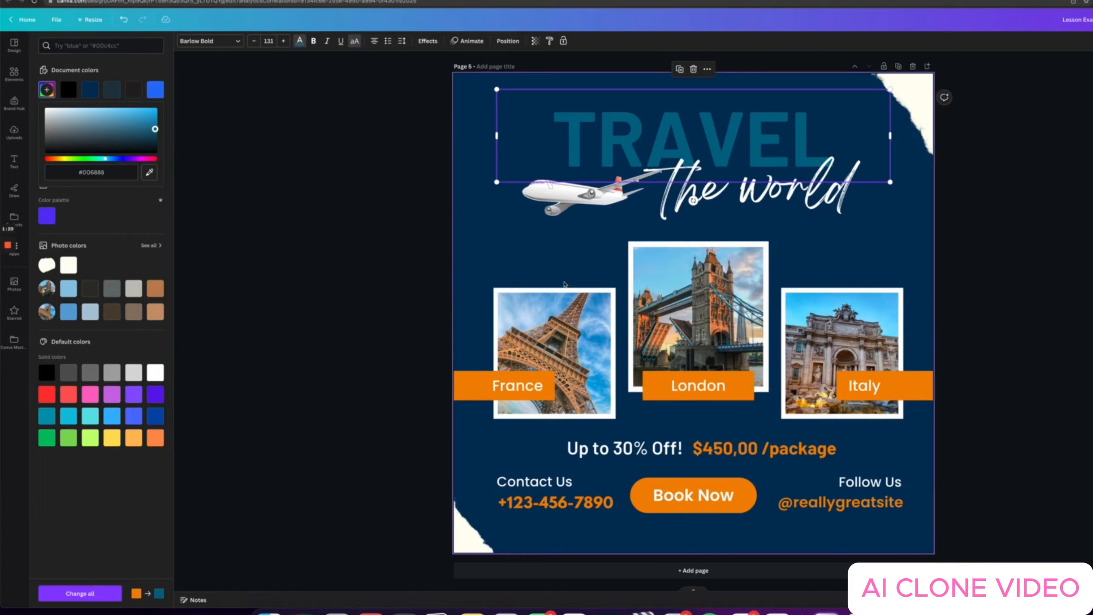
left_click(565, 283)
key("alt+shift+p")
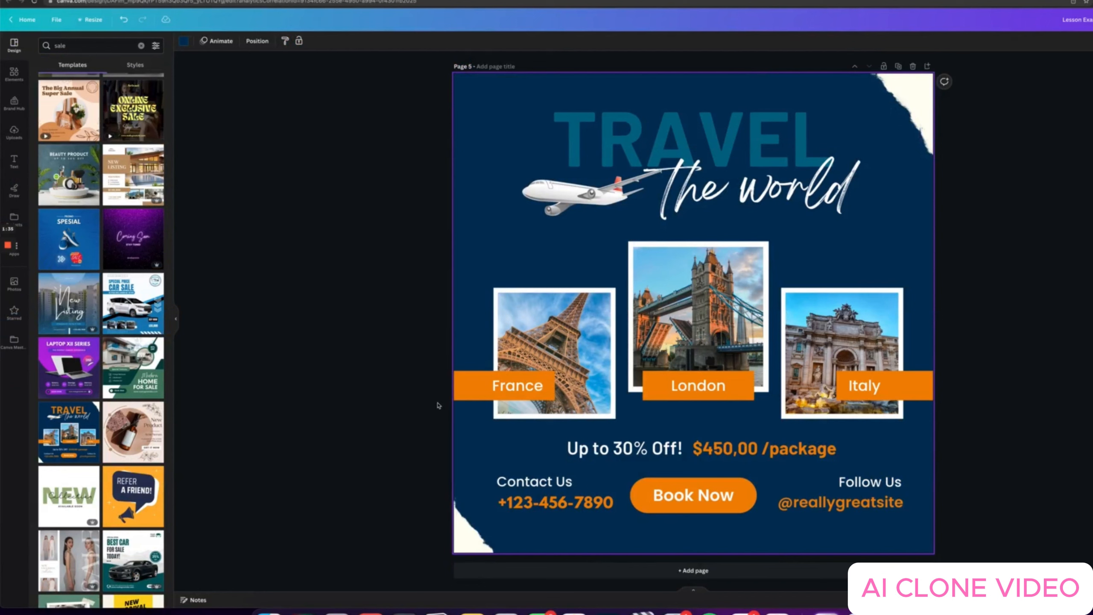
- Change the France label's orange fill to light yellow and apply the replacement to all matching orange shapes
left_click(471, 392)
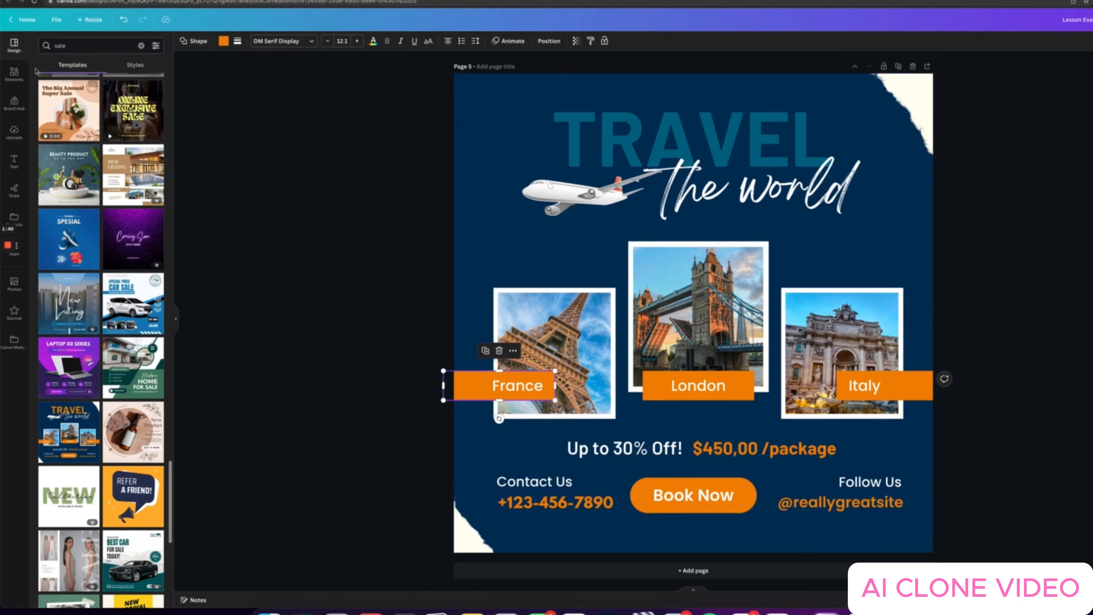
left_click(223, 41)
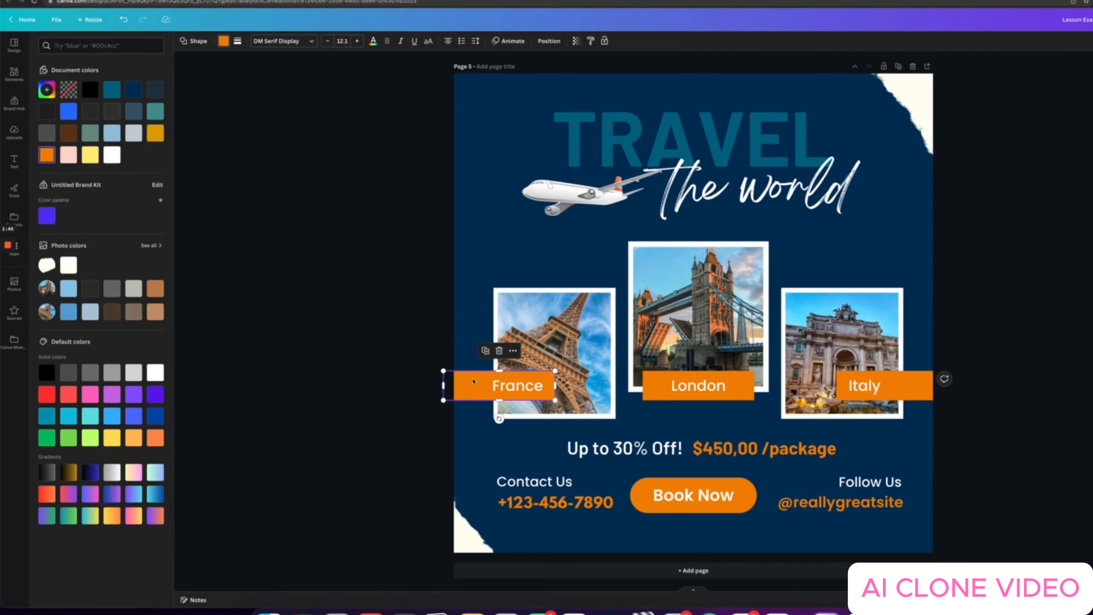
left_click(92, 154)
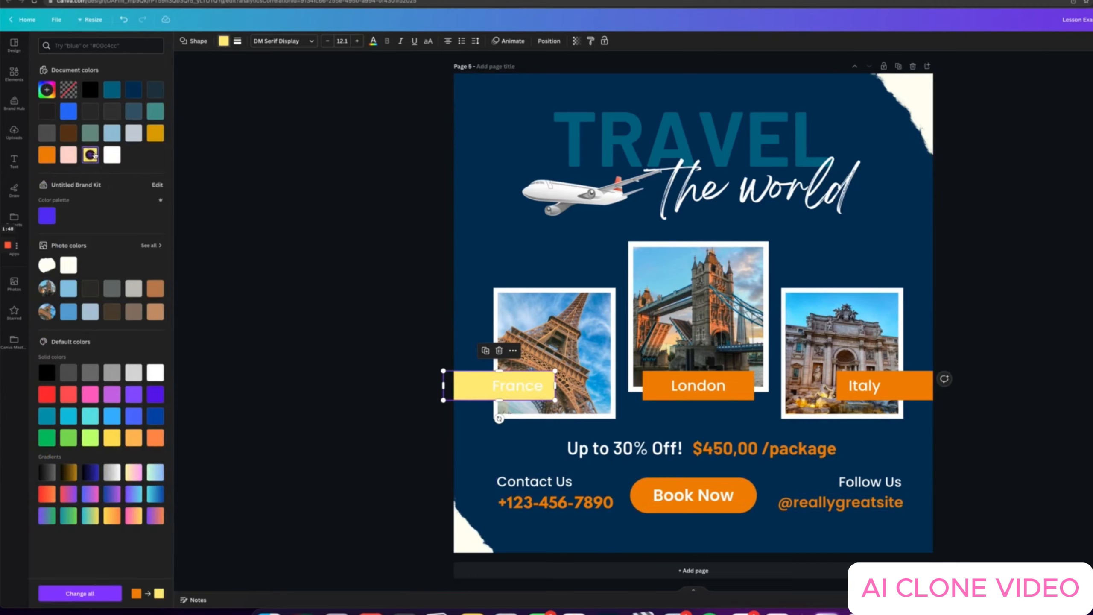
left_click(79, 594)
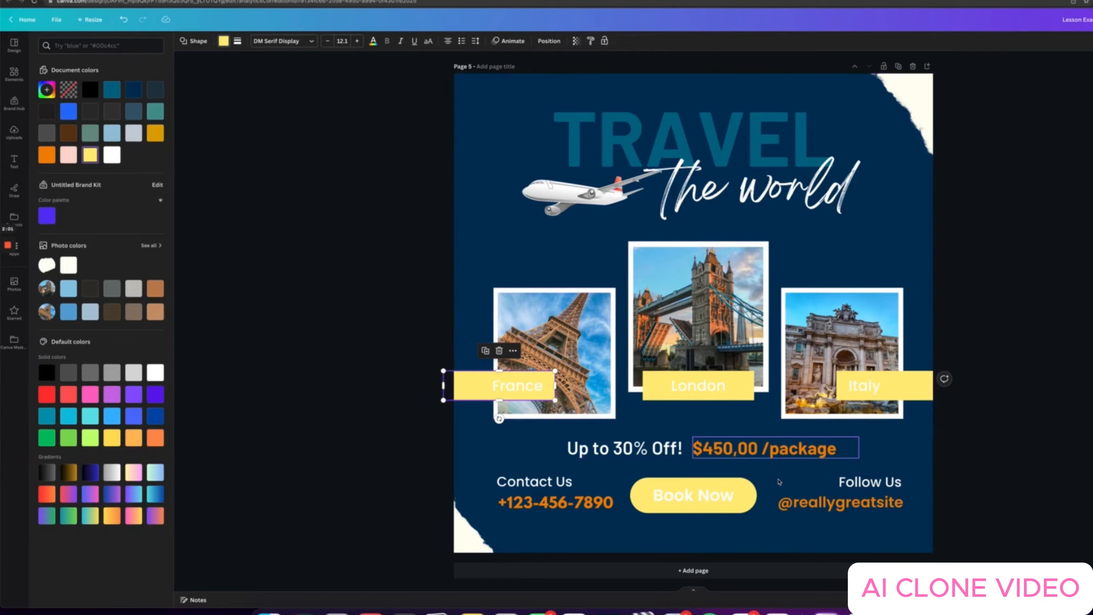
- Change the orange package price text to light yellow, along with the other orange contact and social handle text on page 5
left_click(721, 450)
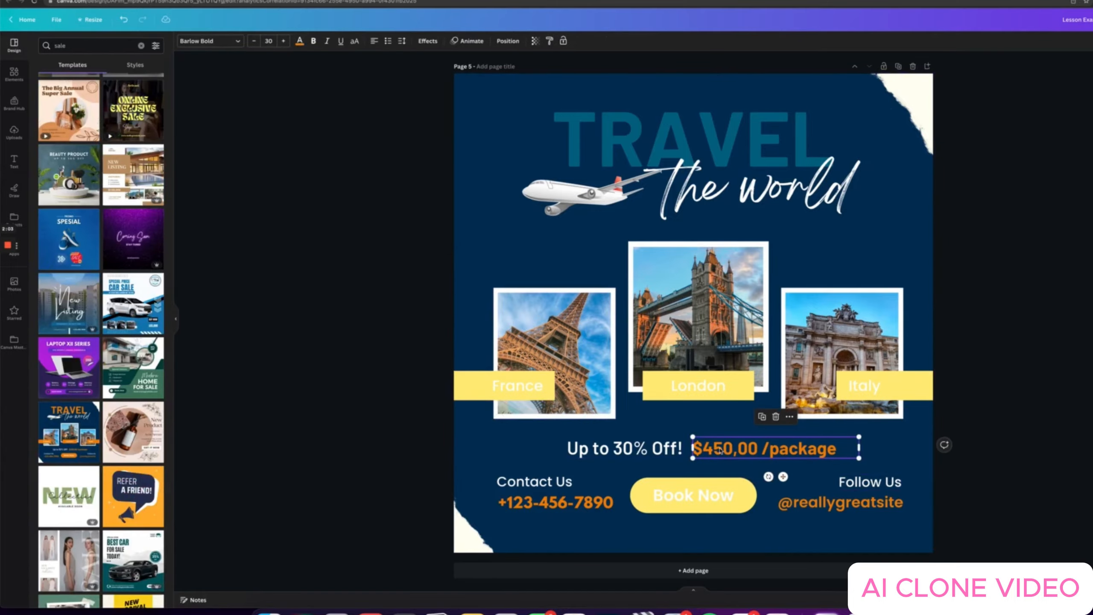
left_click(299, 41)
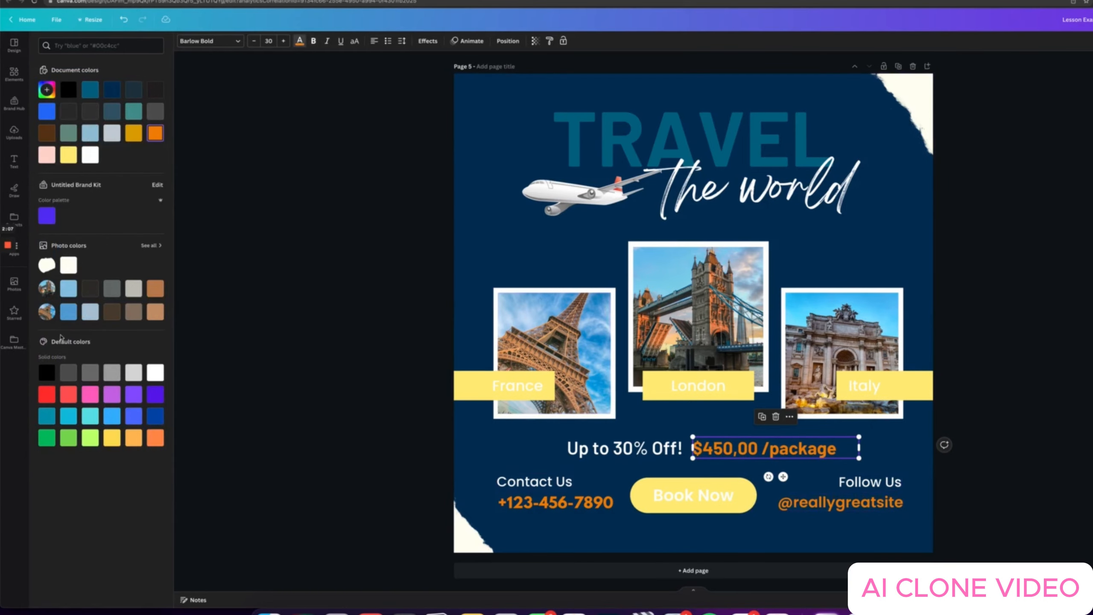
left_click(69, 155)
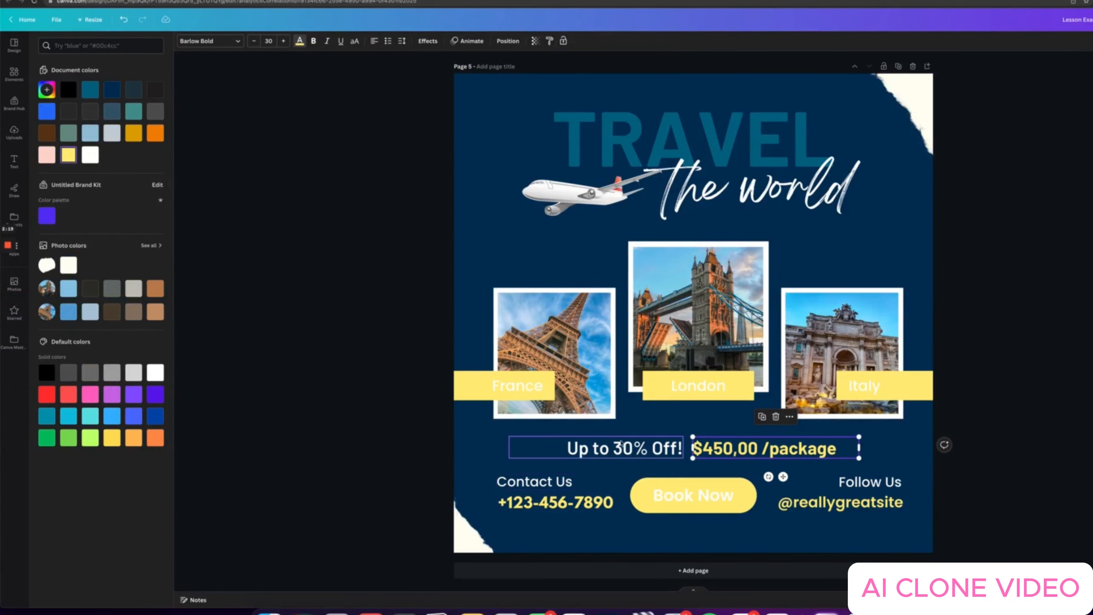
- Compare the phone mockup layout on page 4 with the recolored travel design on page 5
scroll(634, 186, "up", 5)
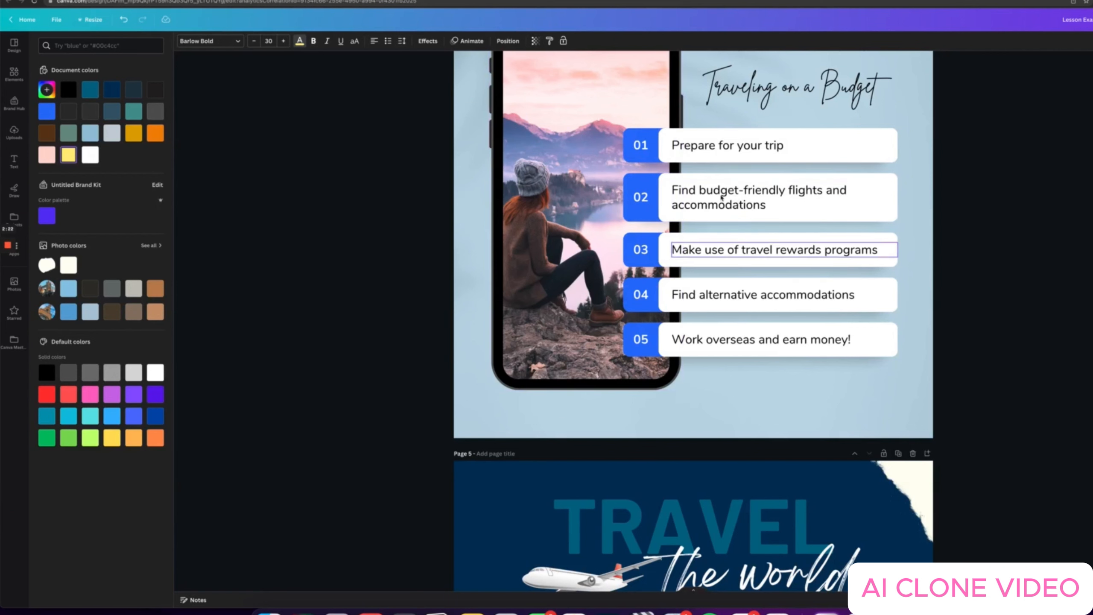
scroll(611, 189, "up", 3)
scroll(646, 296, "down", 2)
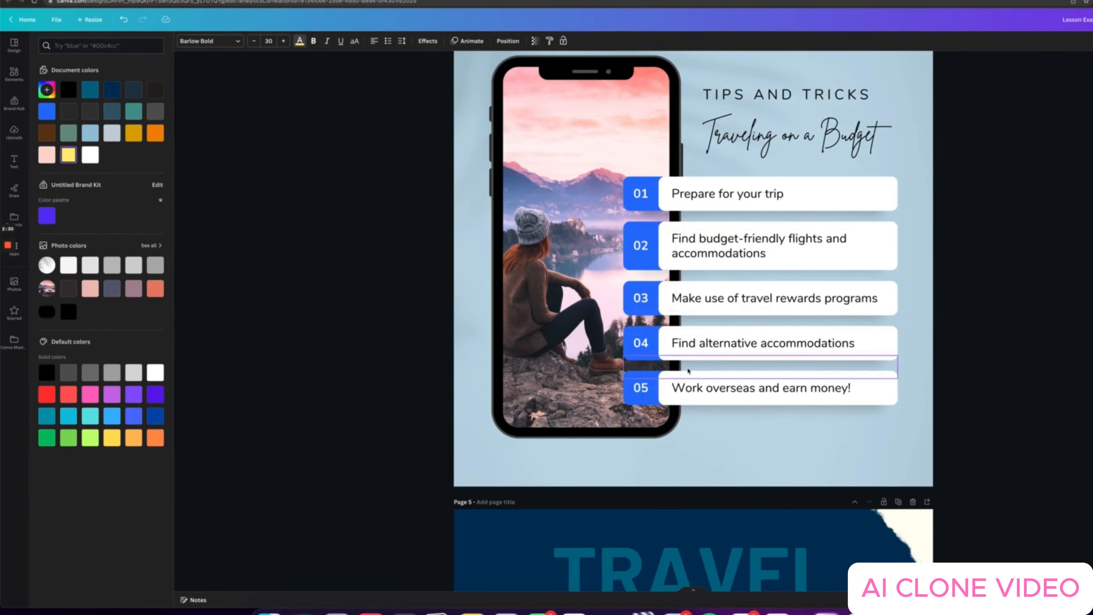
scroll(670, 291, "down", 5)
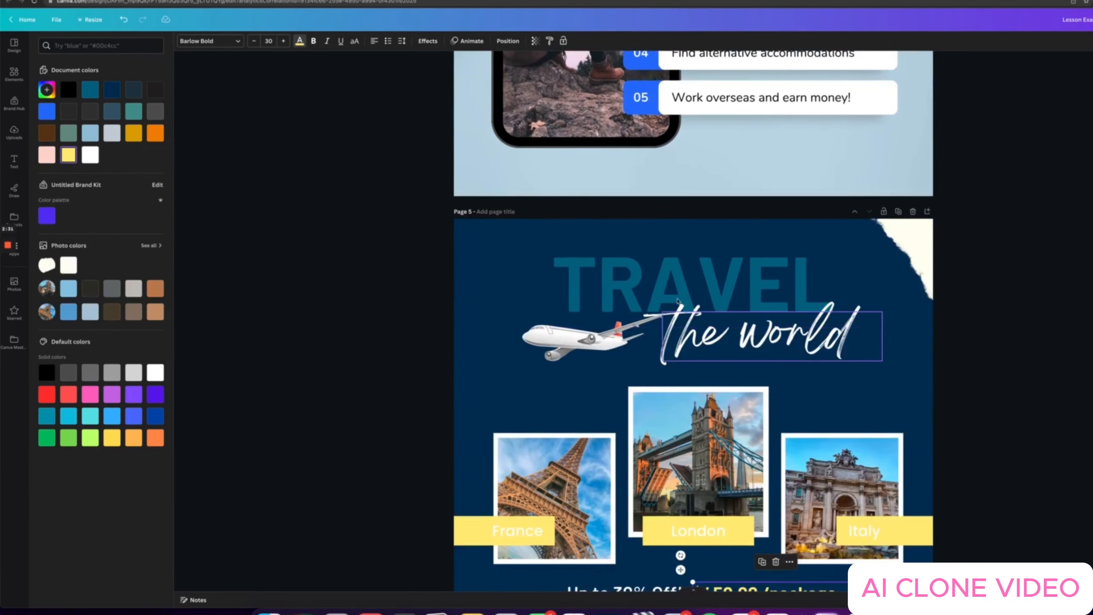
scroll(756, 353, "down", 3)
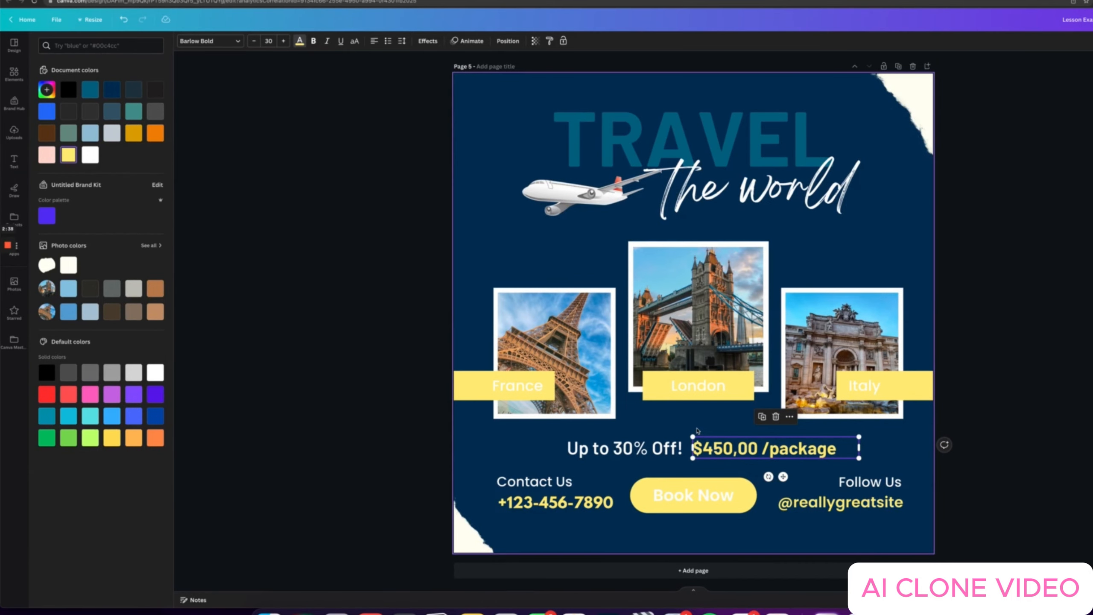
scroll(698, 431, "up", 15)
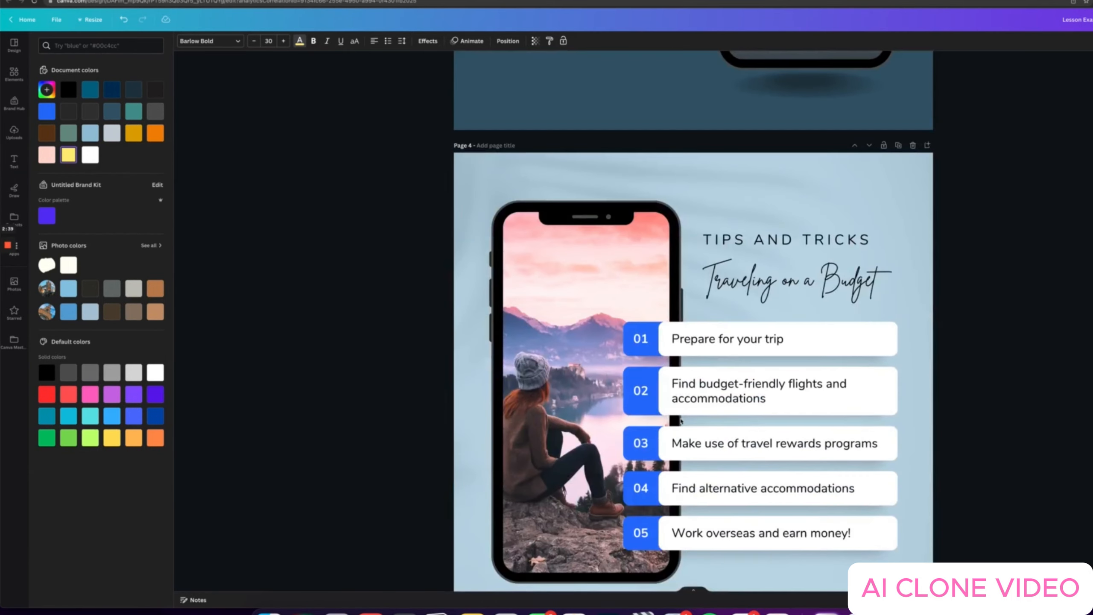
- Add the recently used vertical arrow graphic to the blank page 12
scroll(715, 331, "down", 15)
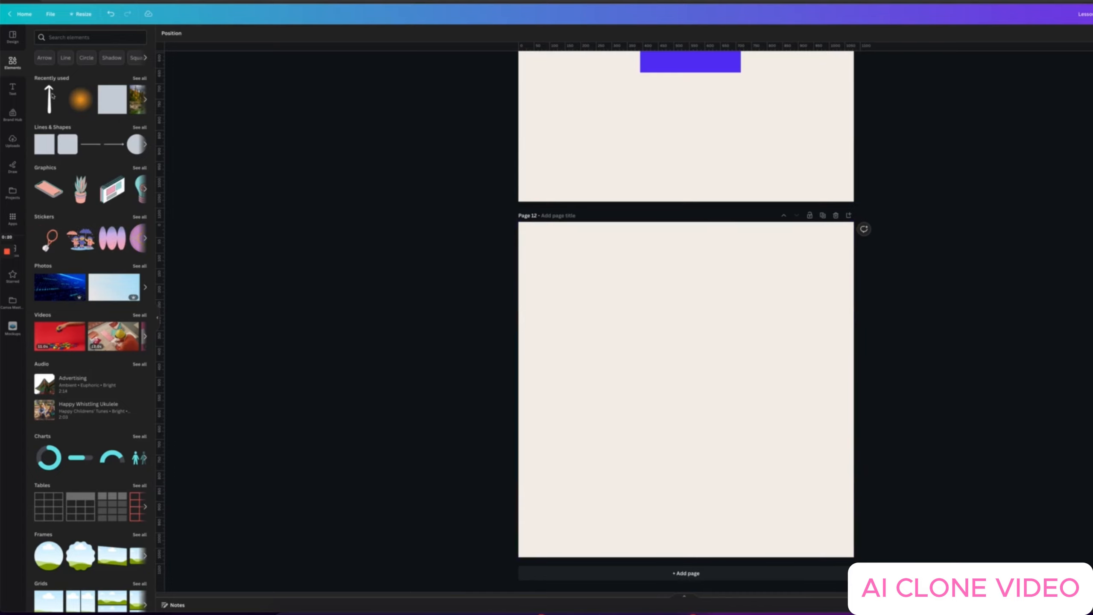
left_click(52, 107)
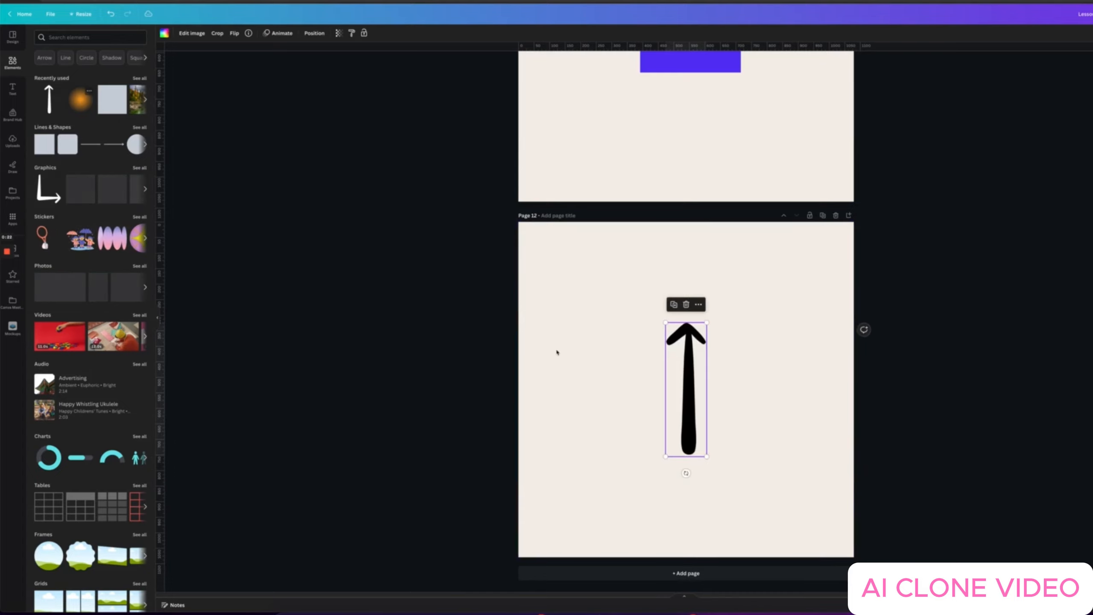
- Delete the vertical arrow graphic from page 12
left_click(576, 378)
left_click(676, 398)
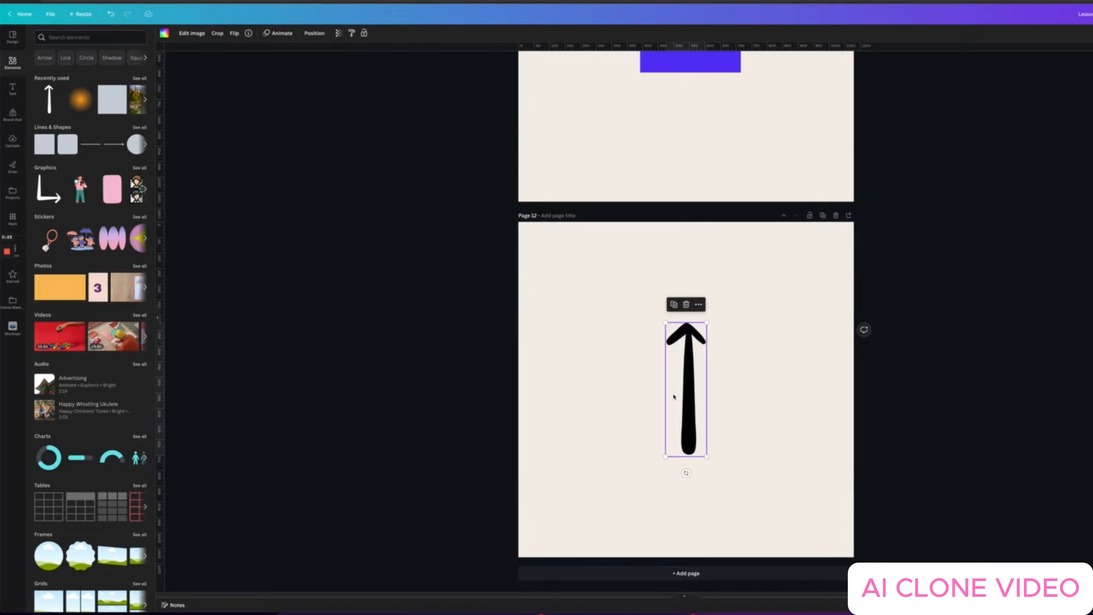
key("Delete")
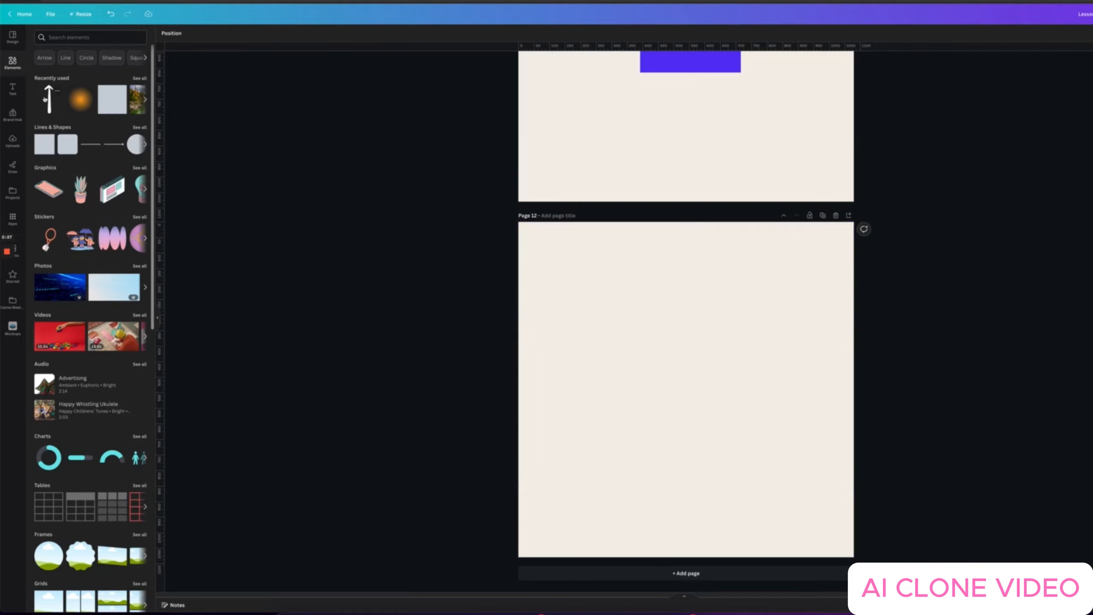
left_click(49, 112)
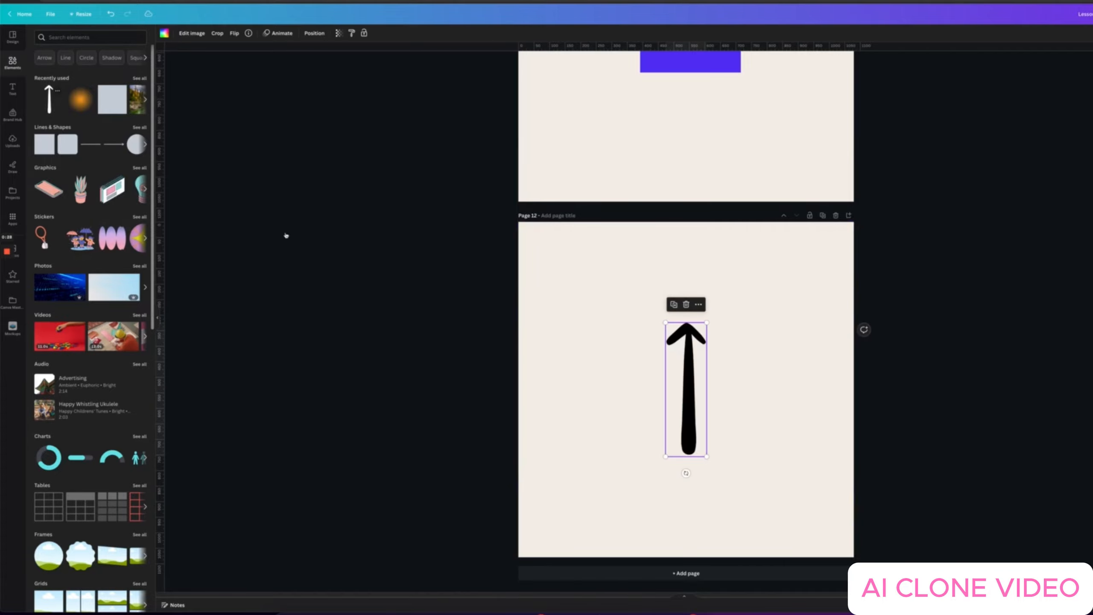
left_click(164, 34)
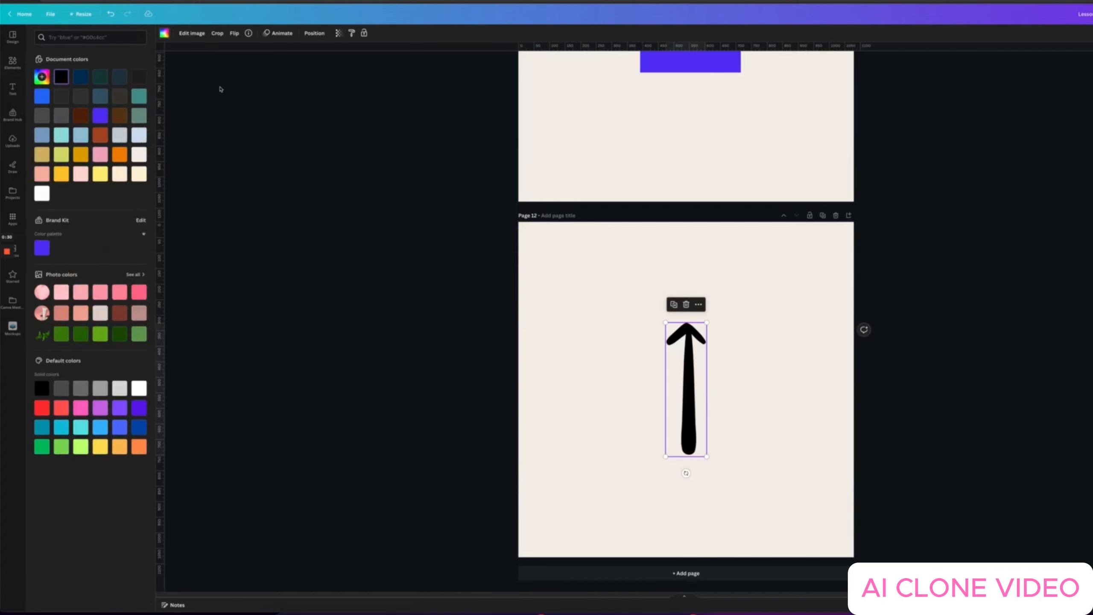
left_click(165, 34)
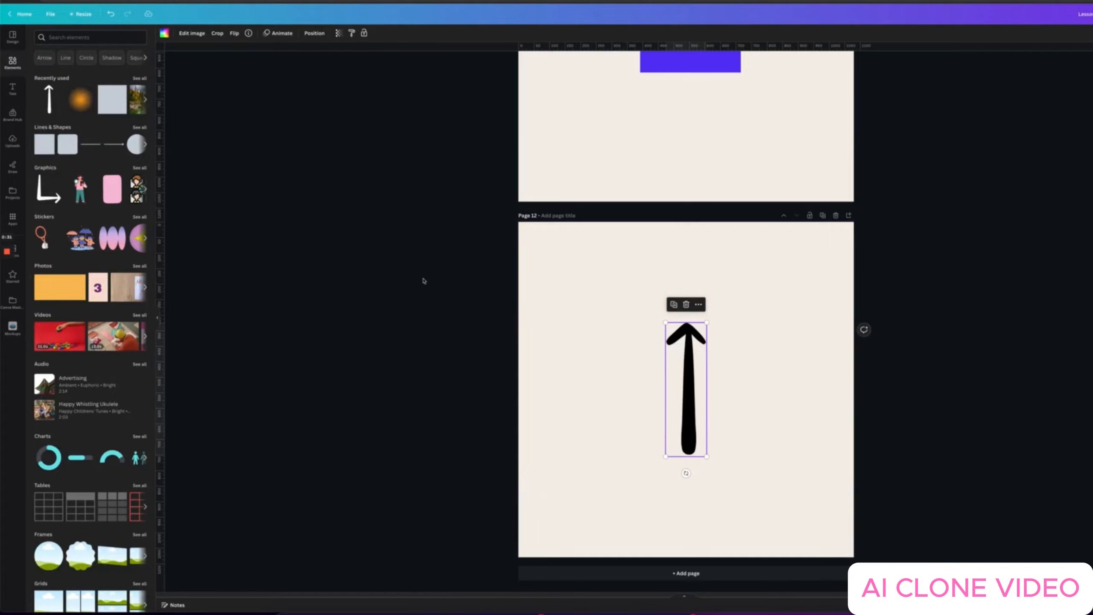
left_click_drag(611, 352, 718, 415)
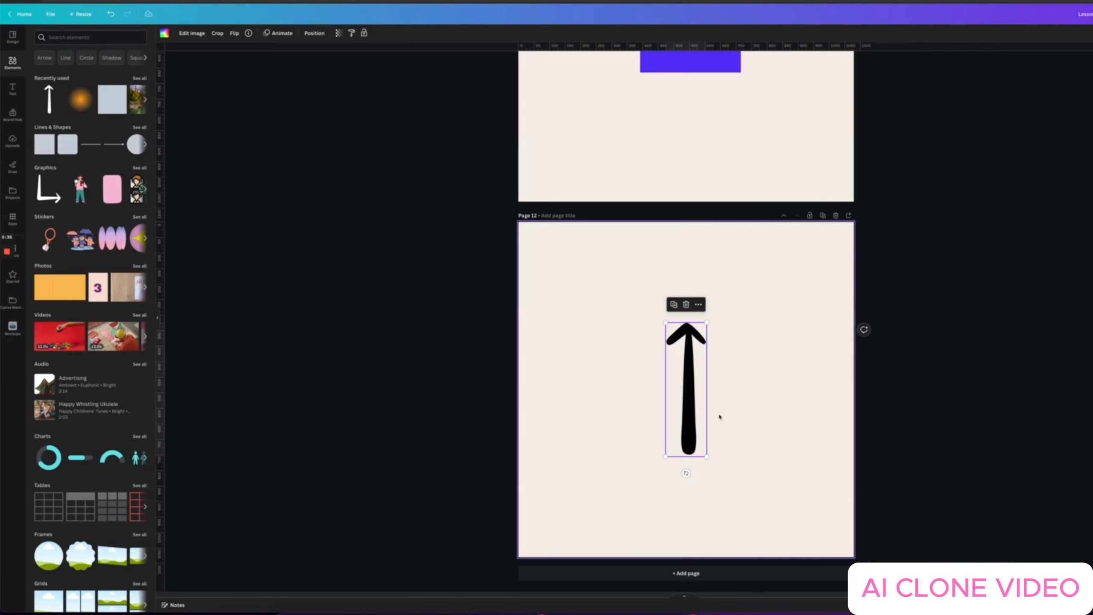
key("Delete")
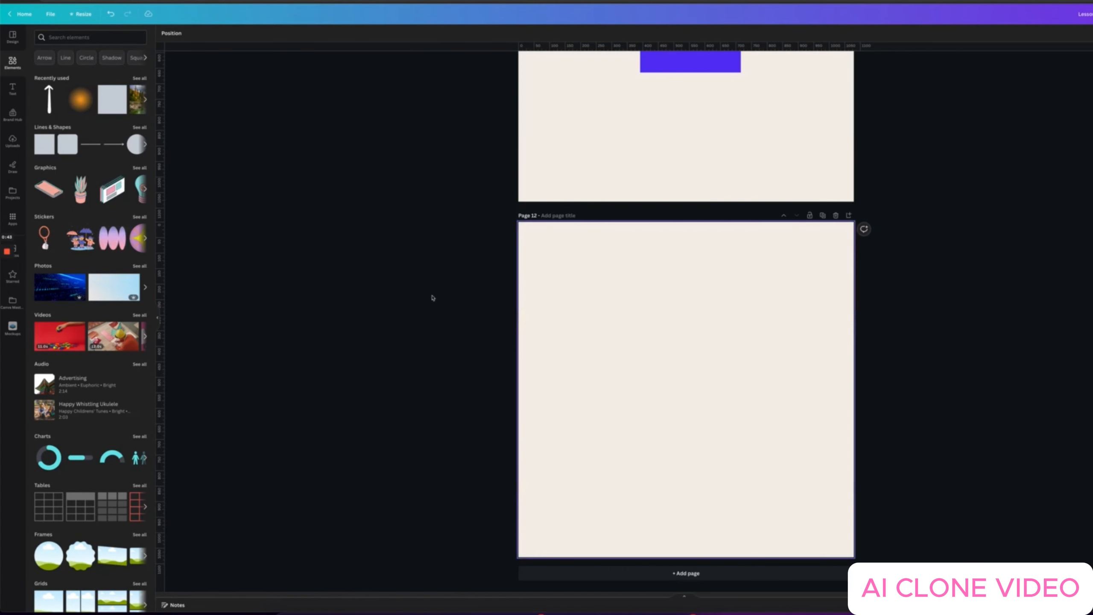
- Search the elements for "arrow" and filter the results to static items in green
left_click(68, 37)
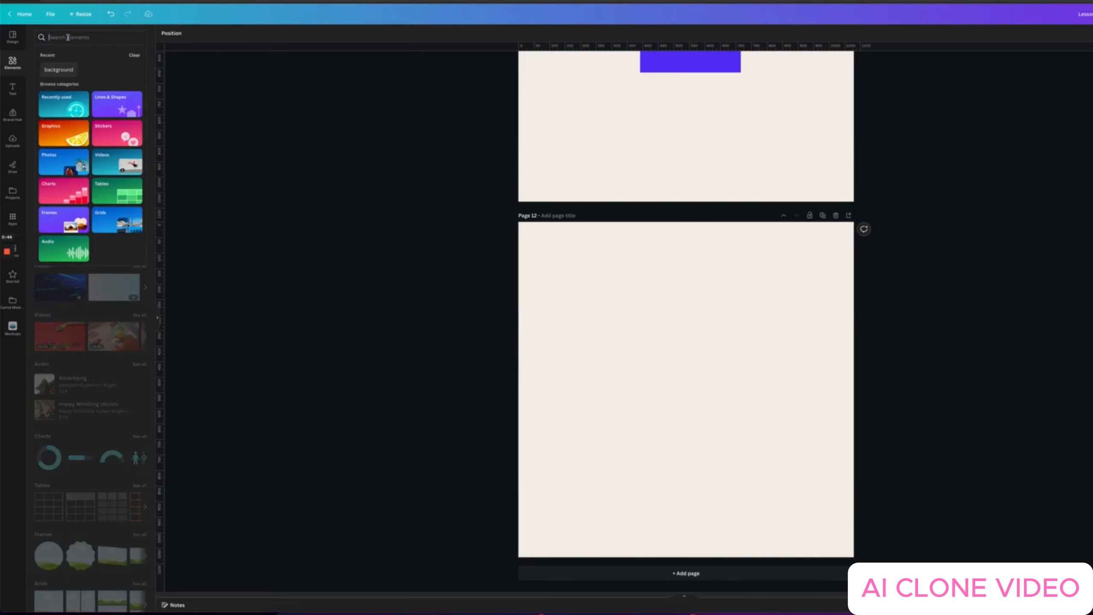
type("arrow")
key("Return")
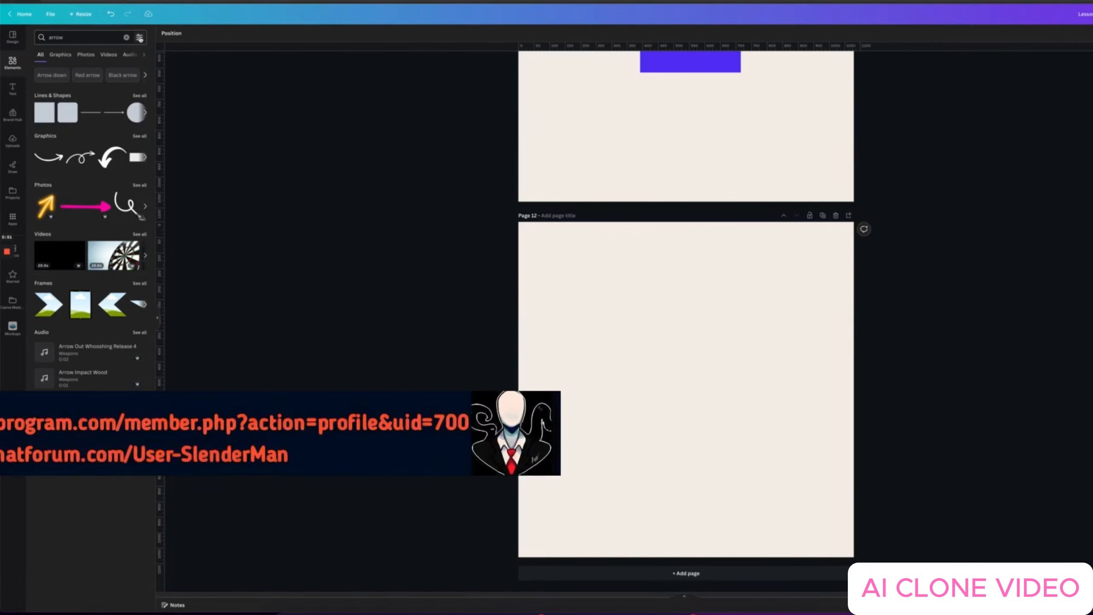
left_click(140, 38)
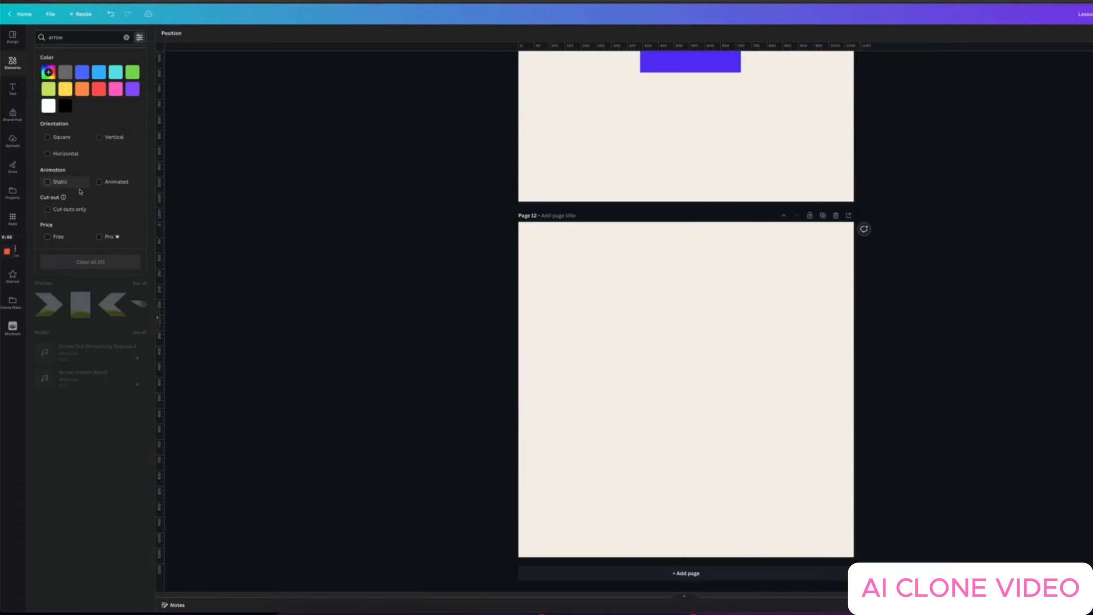
mouse_move(64, 199)
left_click(46, 184)
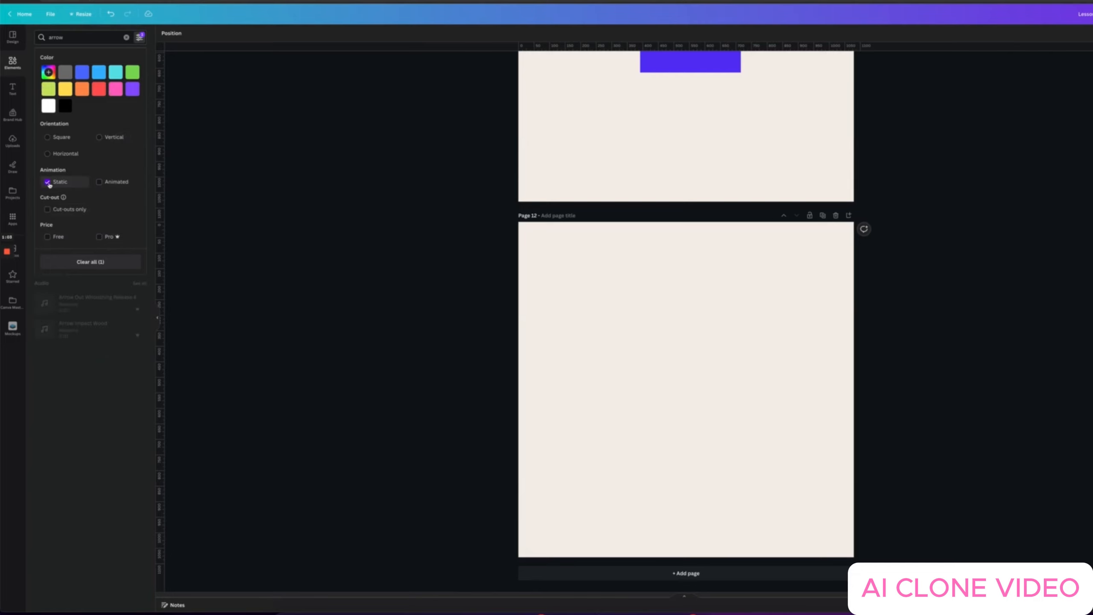
left_click(130, 71)
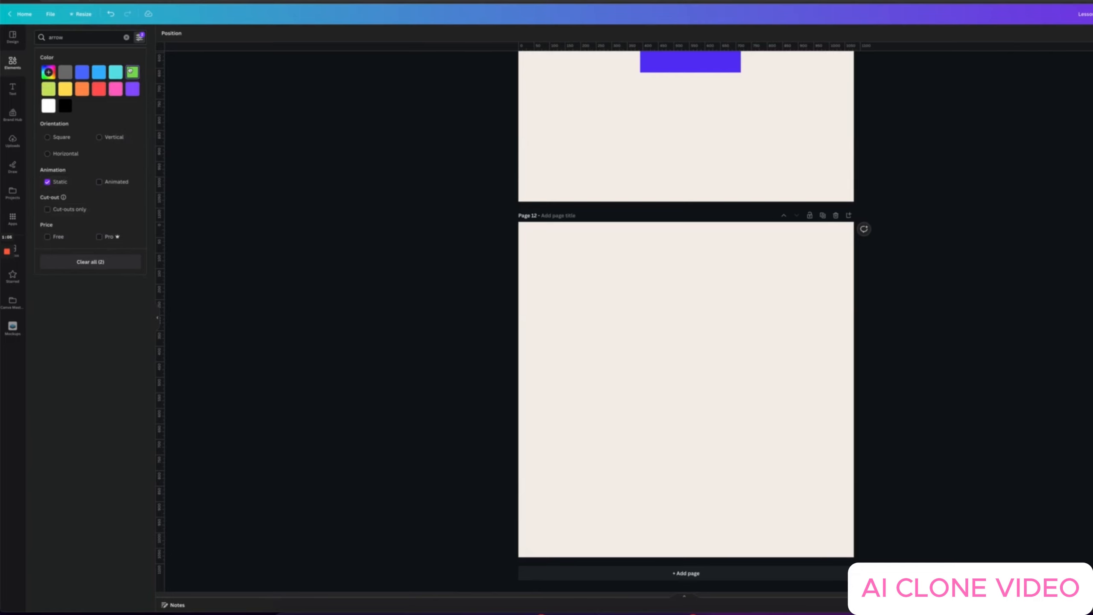
left_click(99, 304)
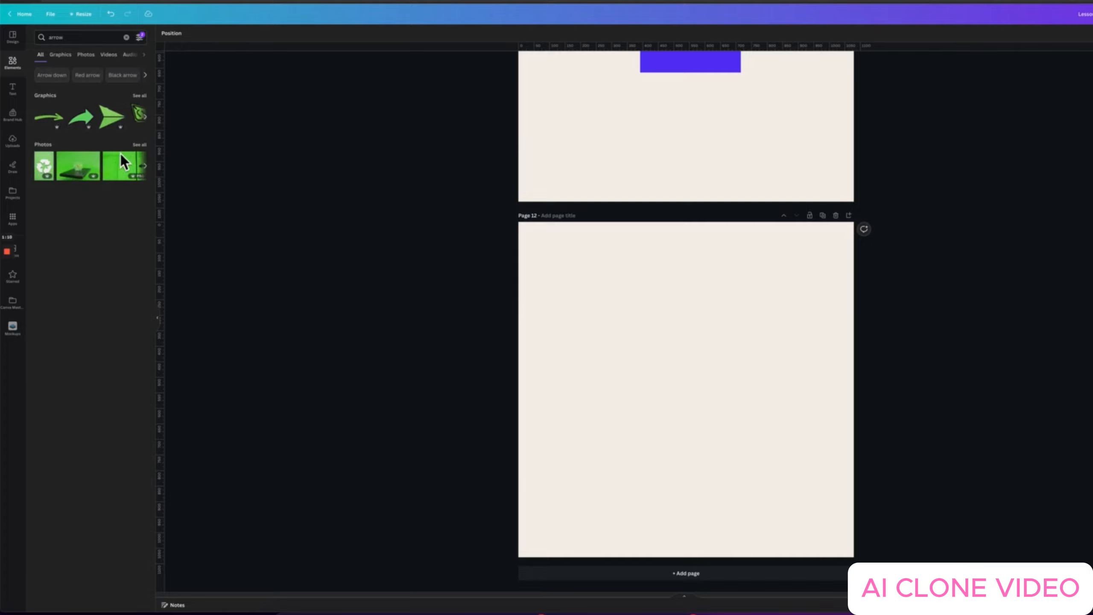
- Show all the green arrow graphics and browse through the available styles
left_click(140, 96)
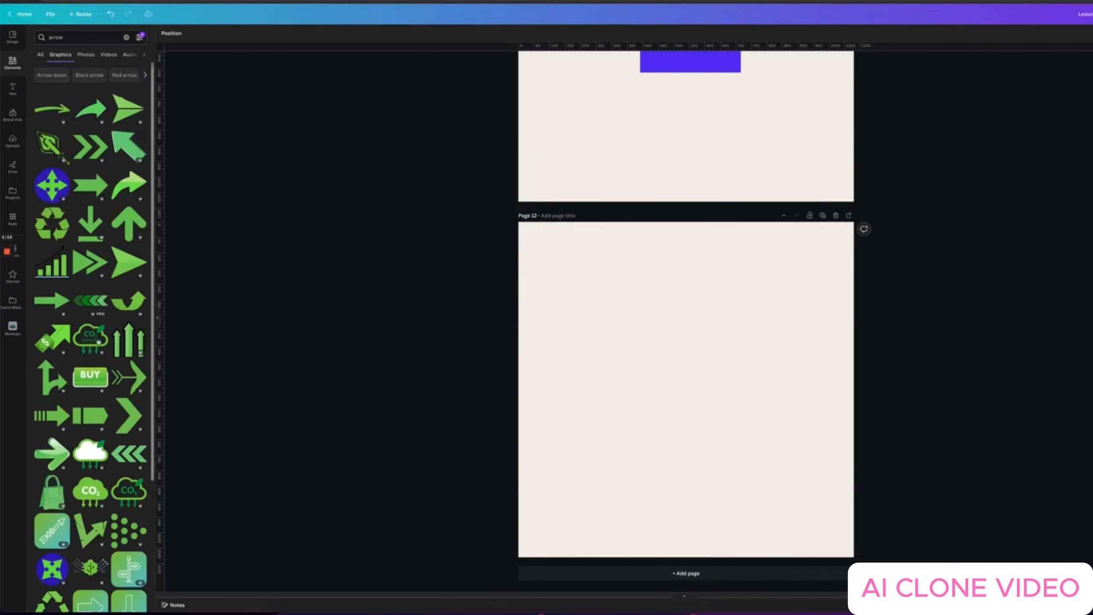
scroll(95, 284, "down", 3)
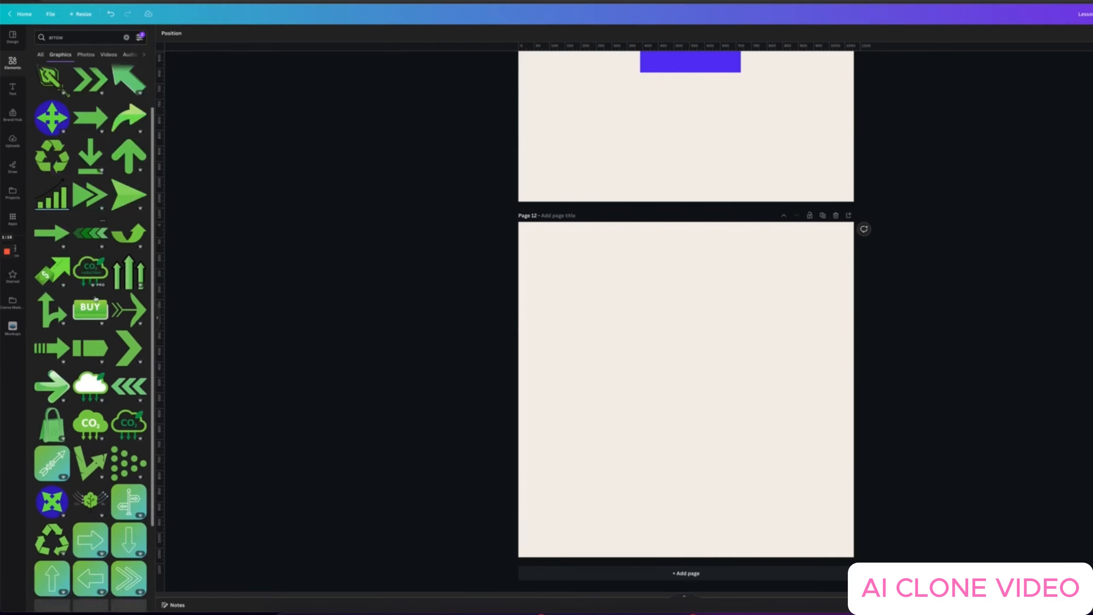
scroll(136, 325, "up", 3)
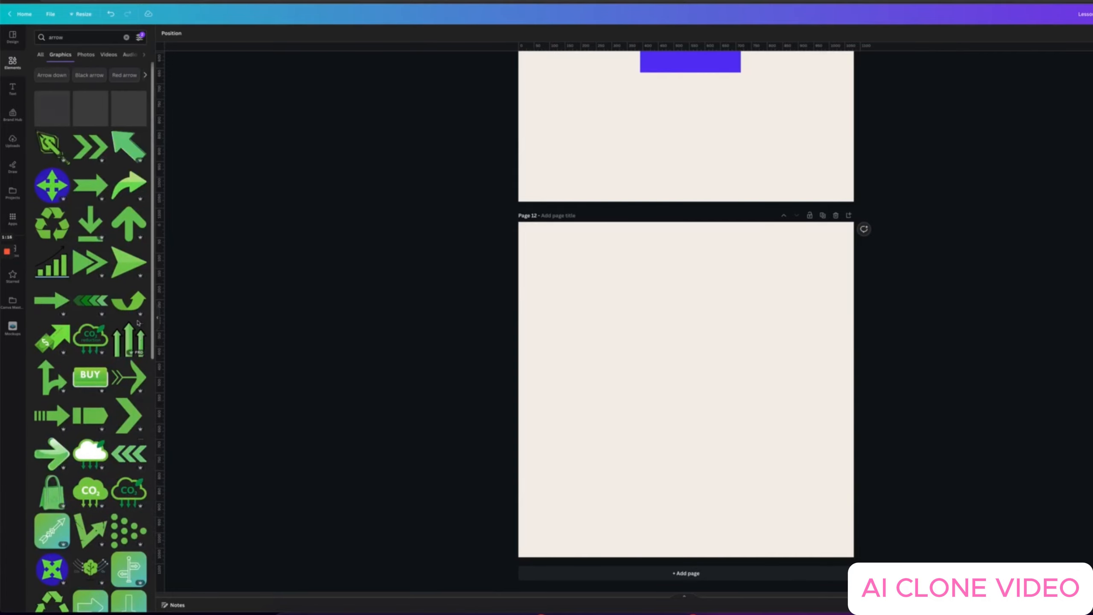
scroll(90, 228, "down", 10)
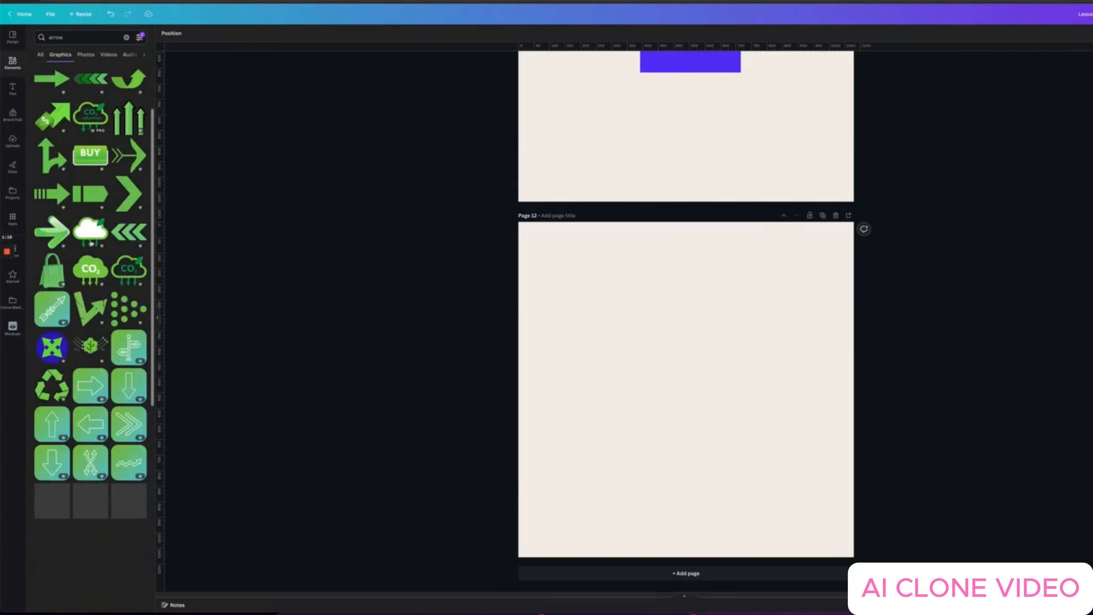
scroll(96, 242, "up", 12)
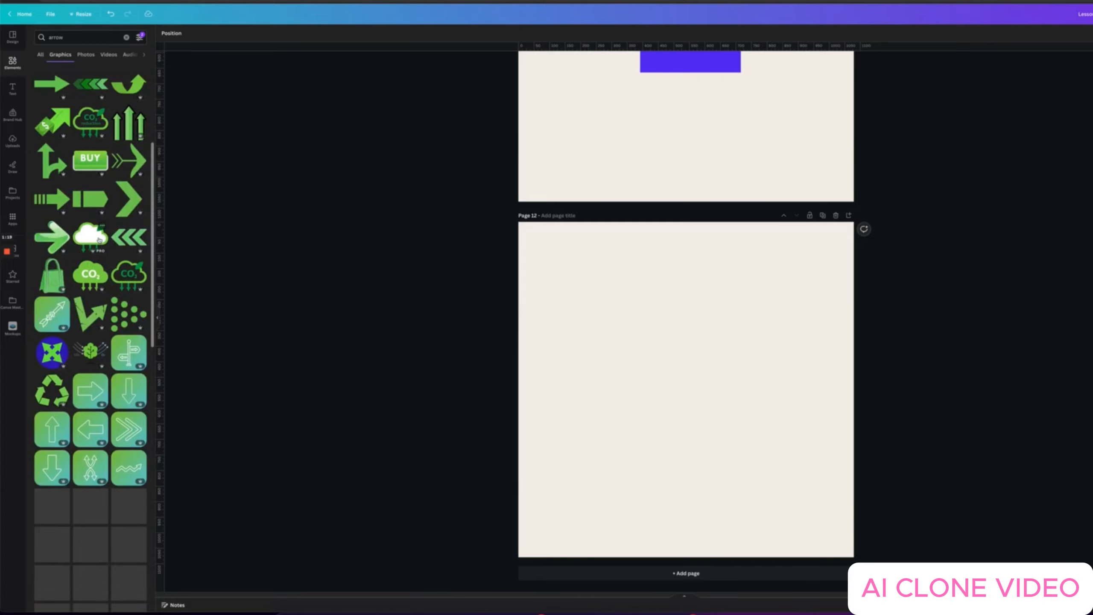
scroll(104, 253, "down", 6)
scroll(104, 253, "down", 5)
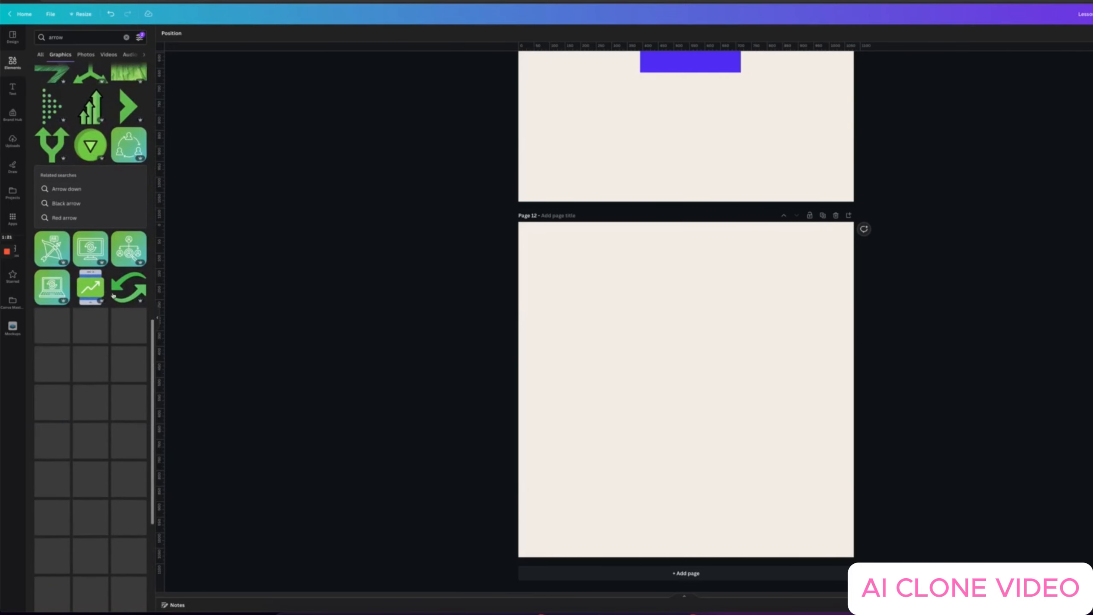
scroll(97, 328, "down", 10)
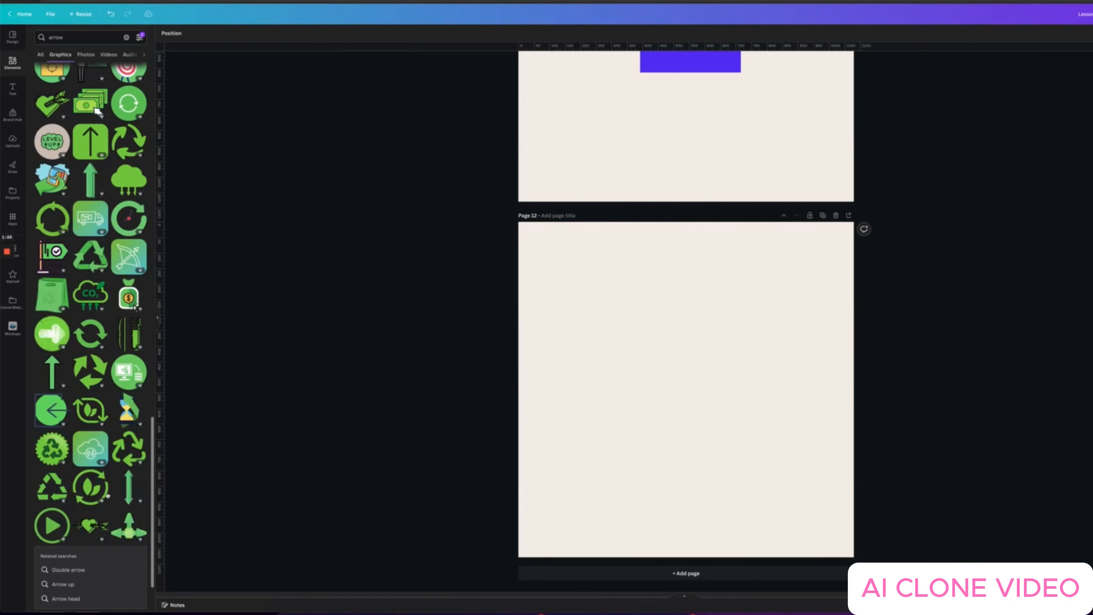
scroll(86, 333, "down", 10)
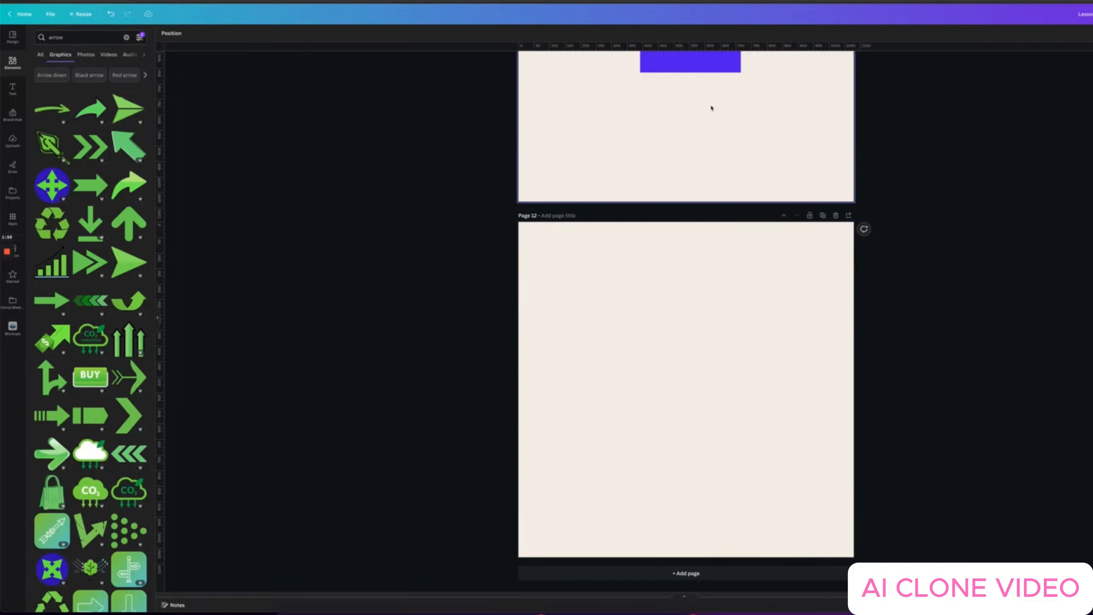
- Copy the hex color code of the purple square on the page above page 12
scroll(605, 160, "up", 5)
scroll(608, 168, "down", 2)
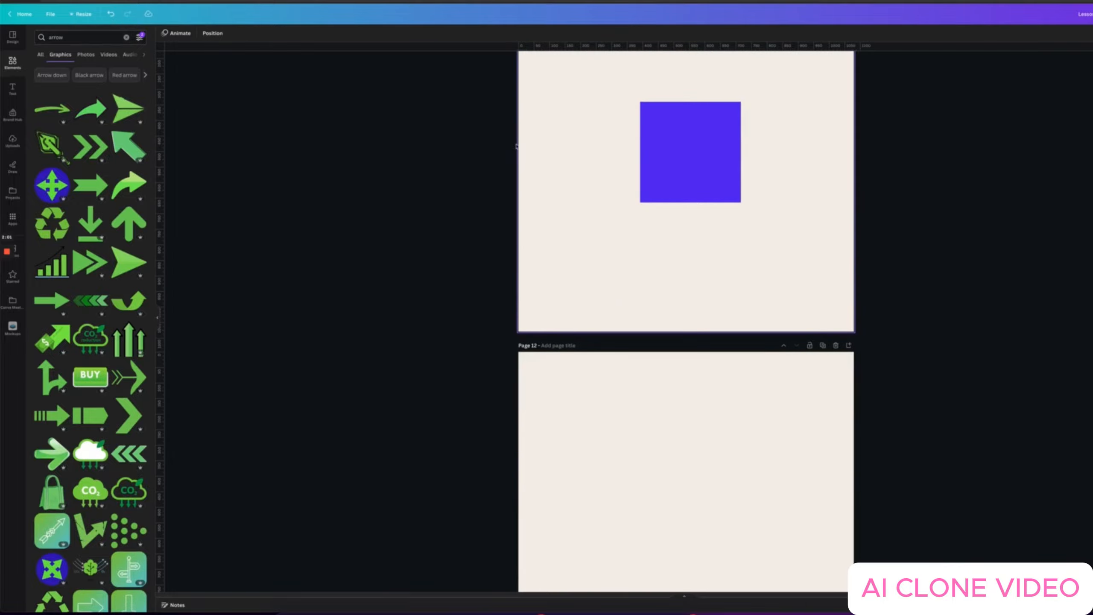
left_click(692, 148)
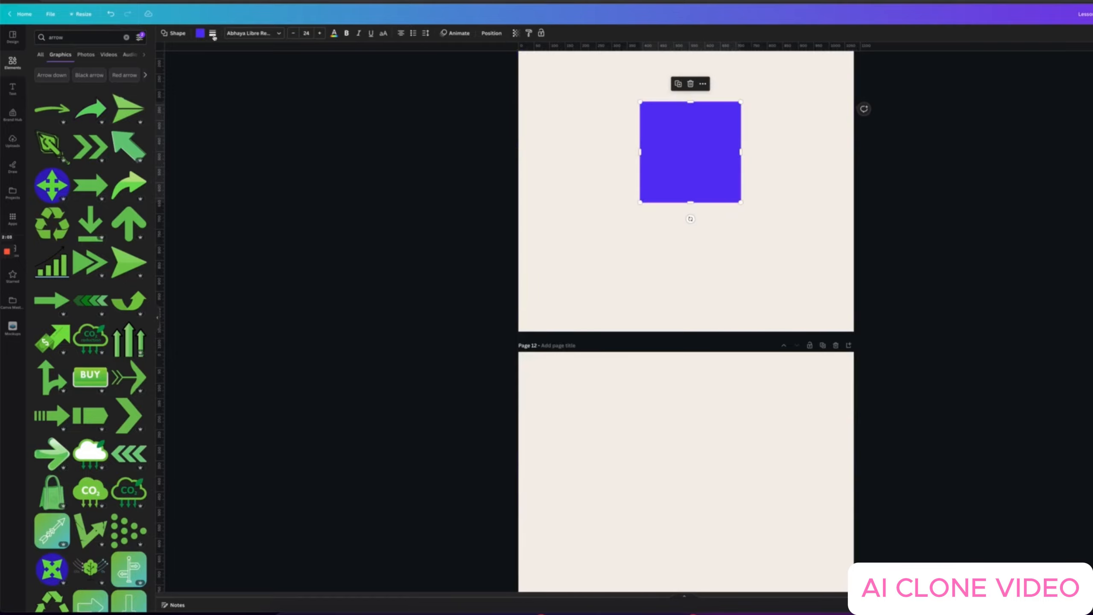
left_click(200, 34)
left_click(42, 76)
key("super+c")
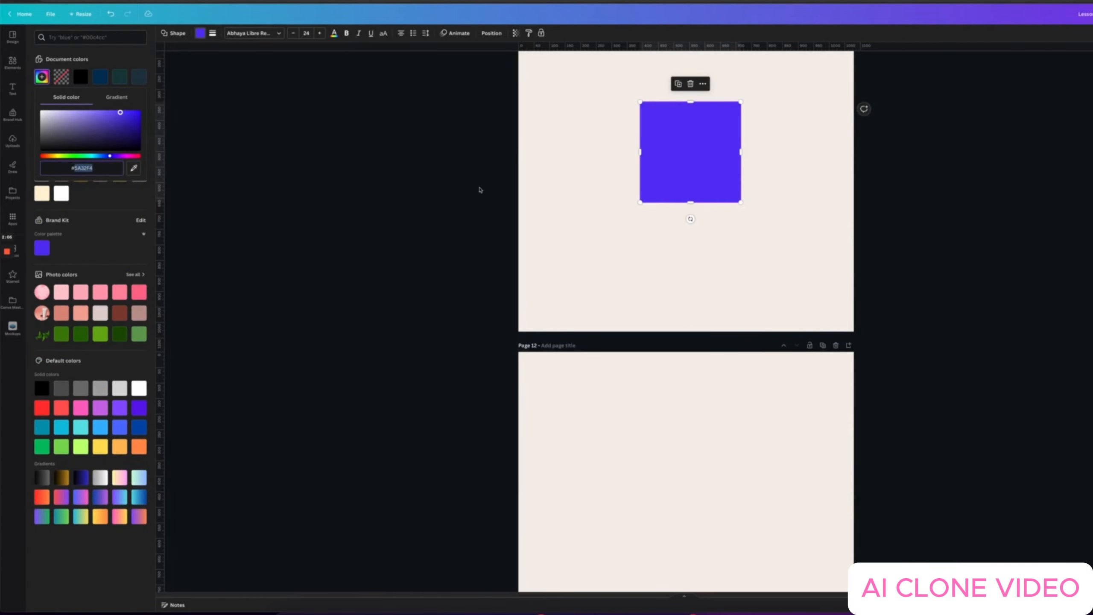
- Select the blank page 12 and replace the arrow search with an elements search for "background"
left_click(624, 415)
left_click(625, 414)
scroll(645, 380, "down", 3)
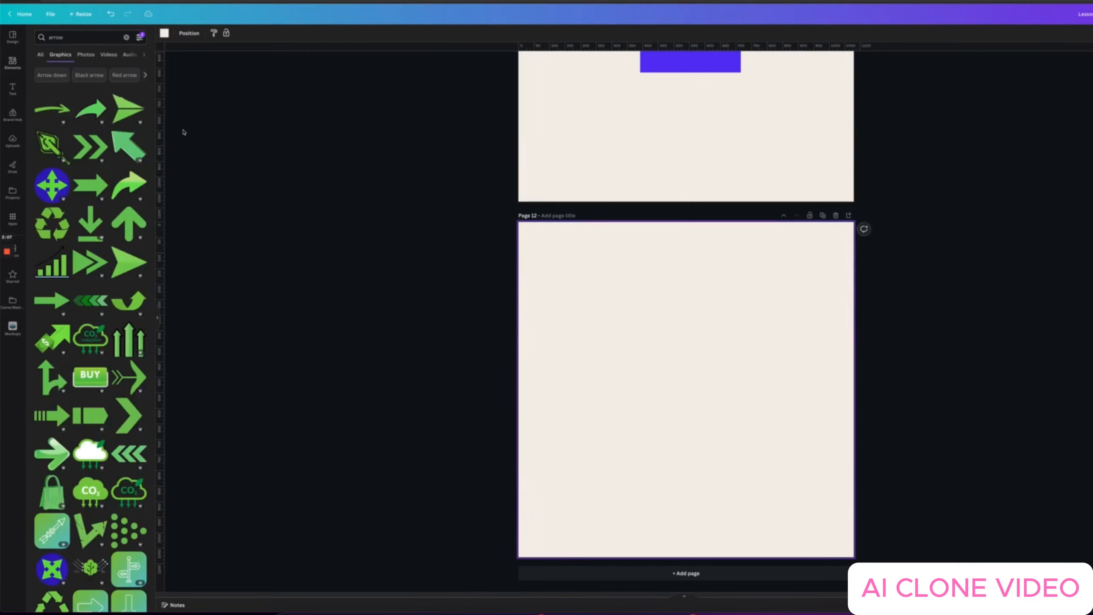
left_click(126, 38)
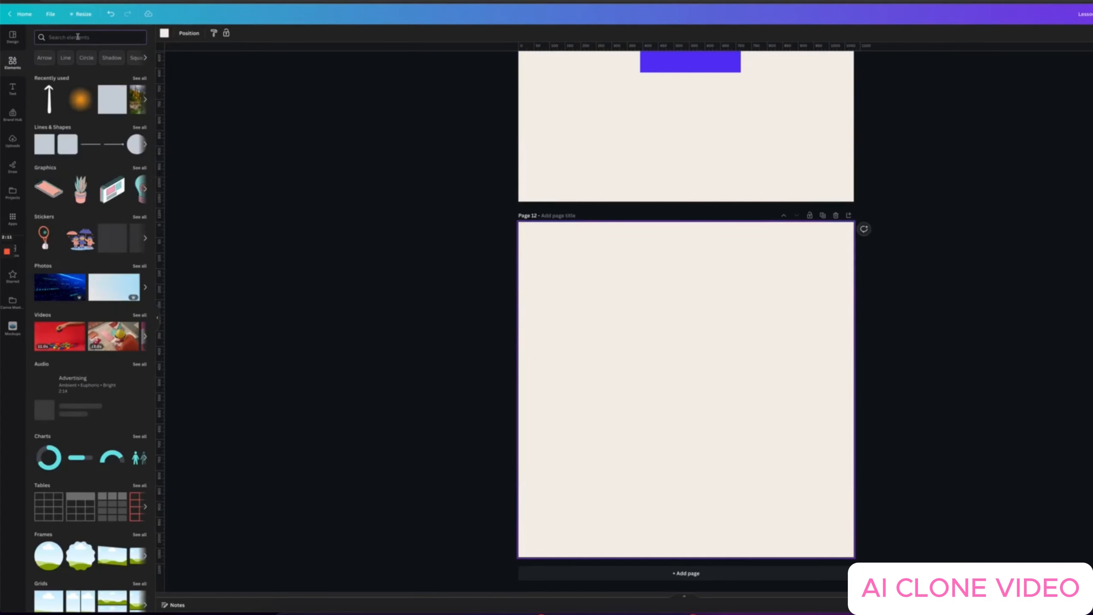
type("background")
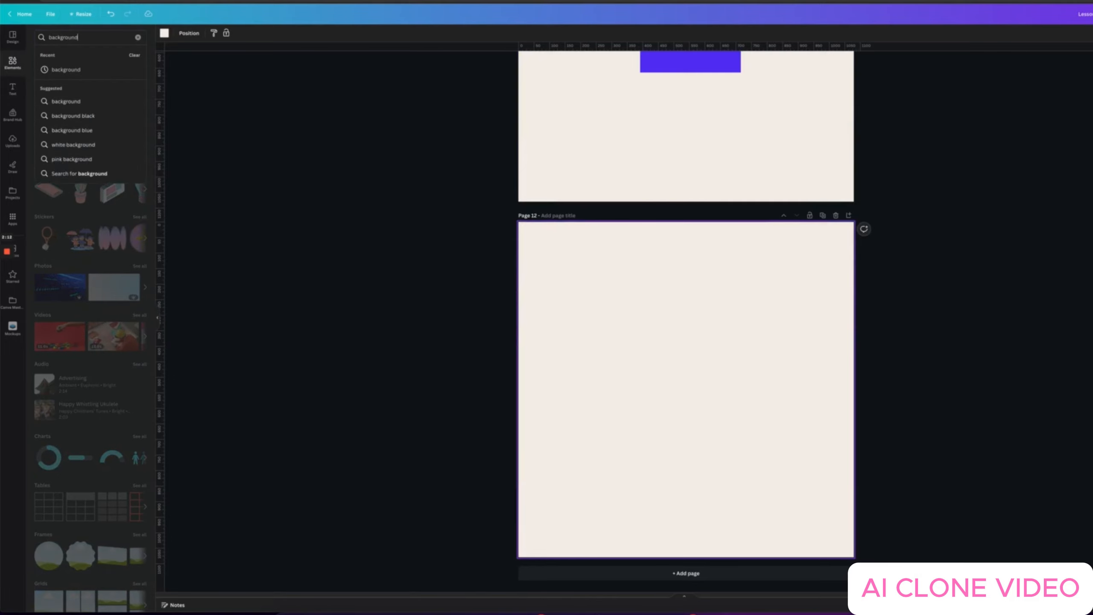
key("Return")
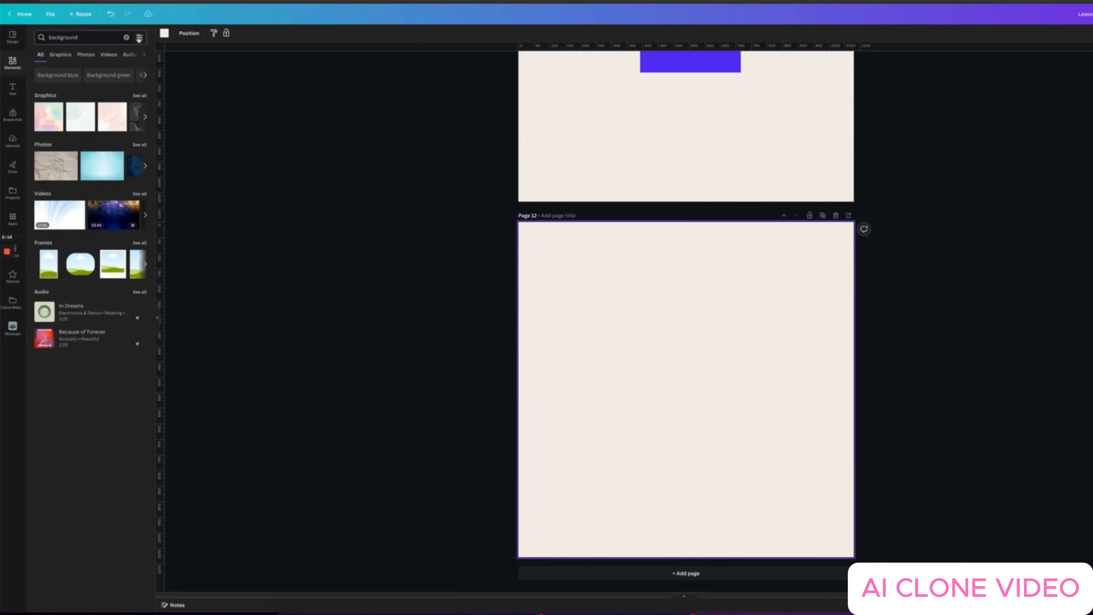
- Filter the background results by the copied custom color #5A32FA and browse all the matching photos
left_click(138, 38)
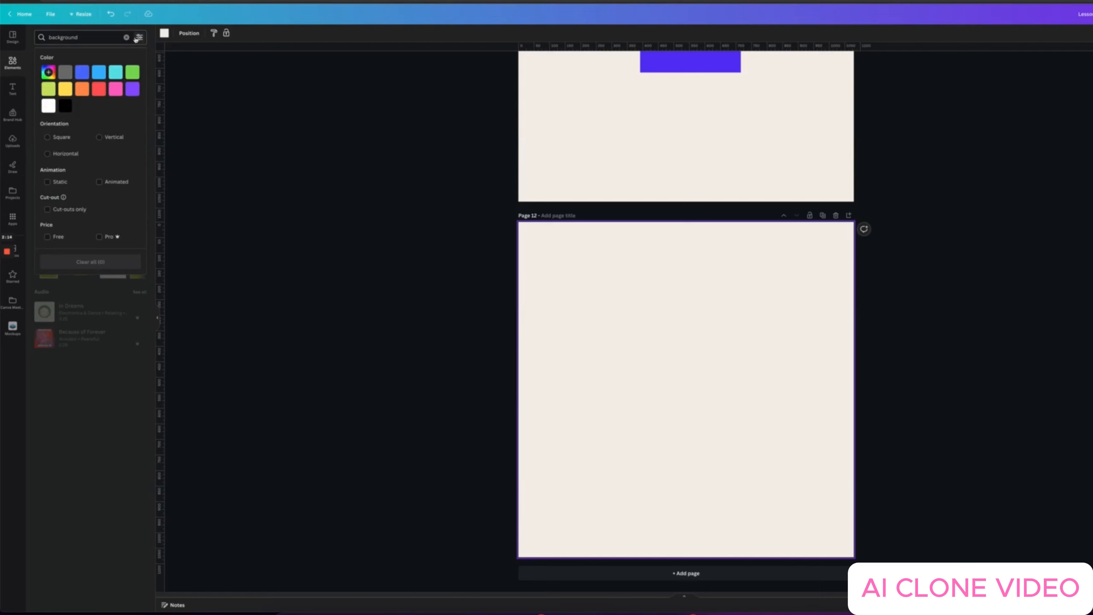
left_click(48, 72)
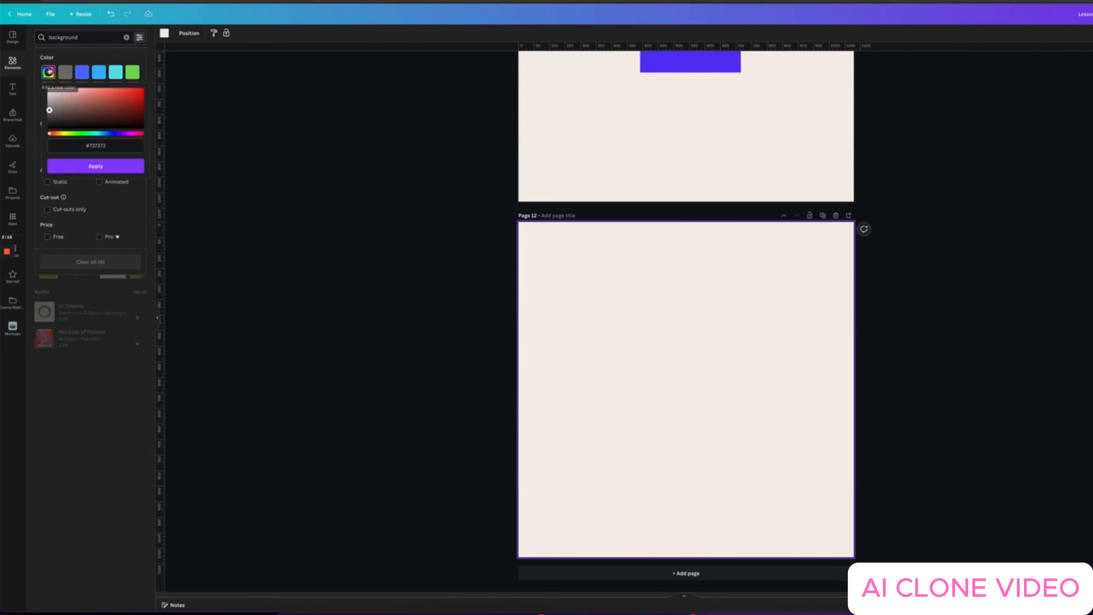
left_click_drag(87, 147, 100, 146)
double_click(97, 148)
key("super+v")
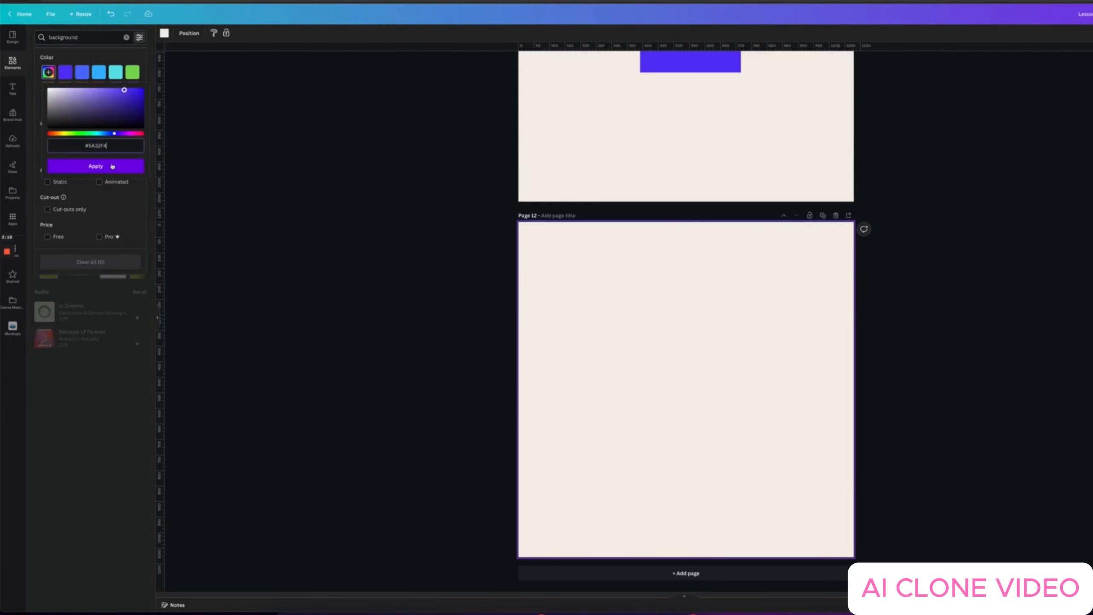
left_click(114, 167)
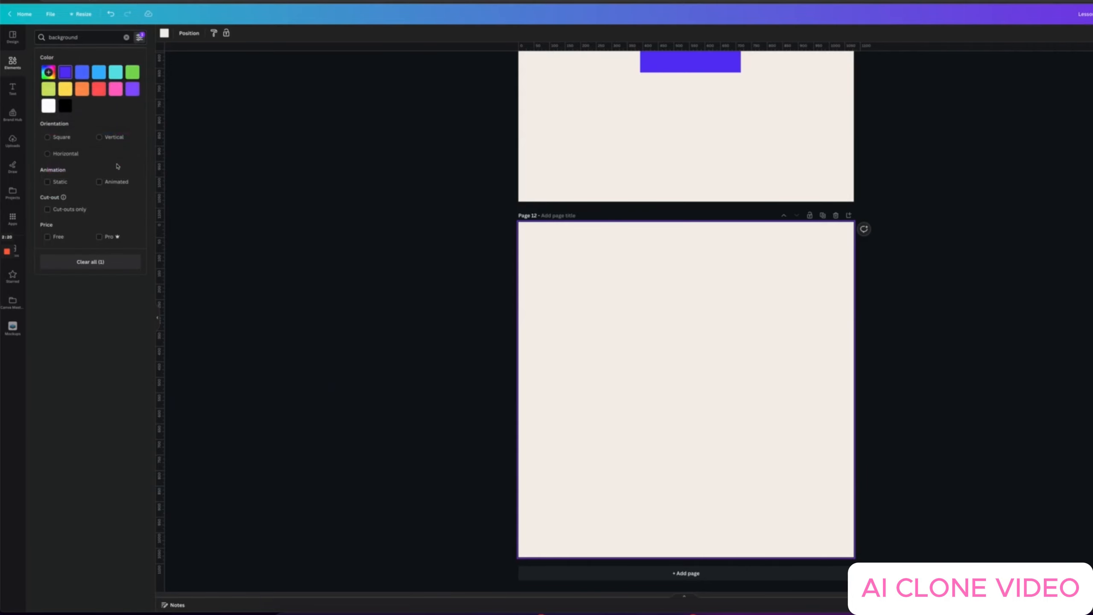
left_click(120, 305)
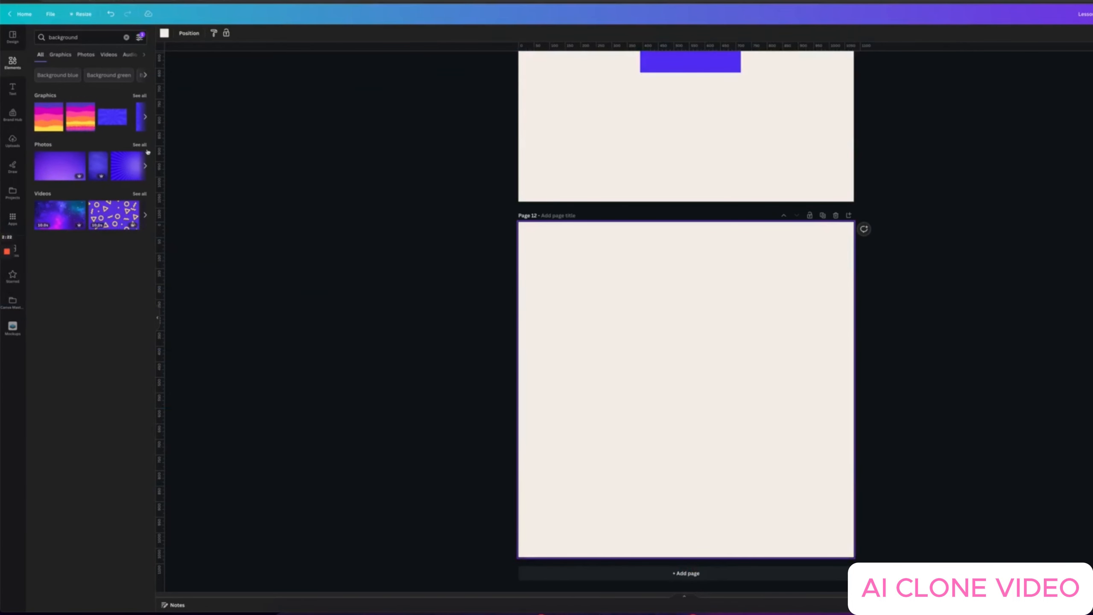
left_click(140, 145)
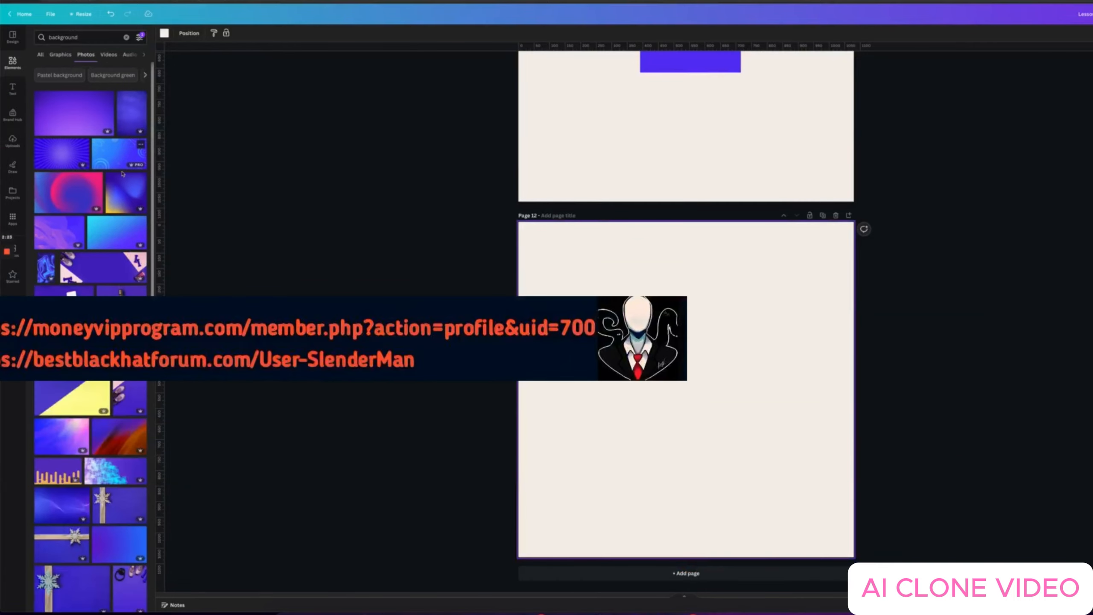
scroll(86, 226, "down", 5)
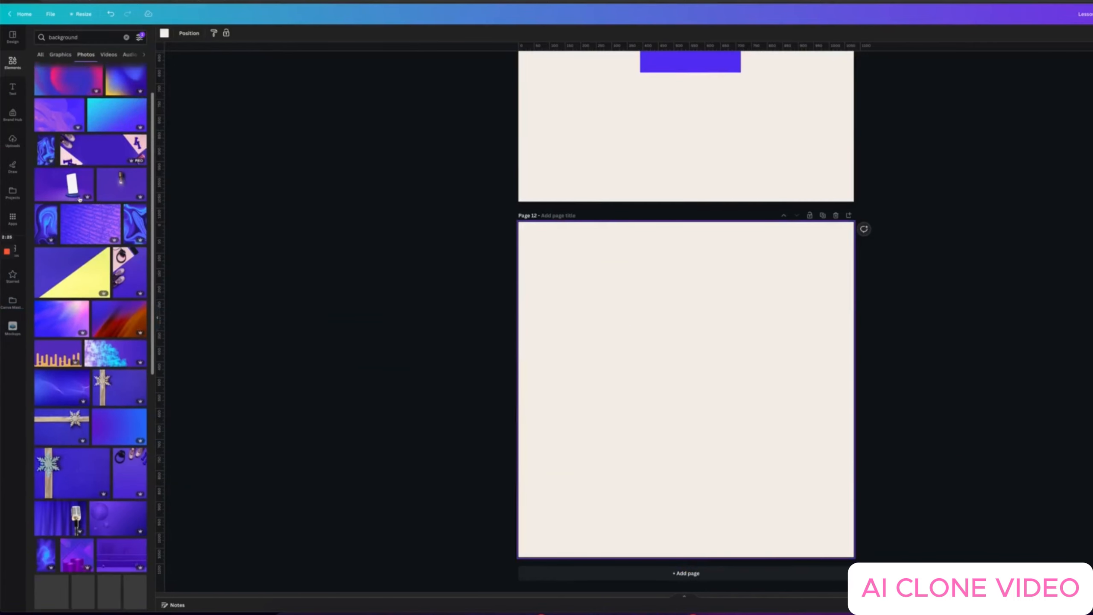
- Examine the color-filtered background photos to judge how closely they match the purple brand color
scroll(82, 242, "down", 8)
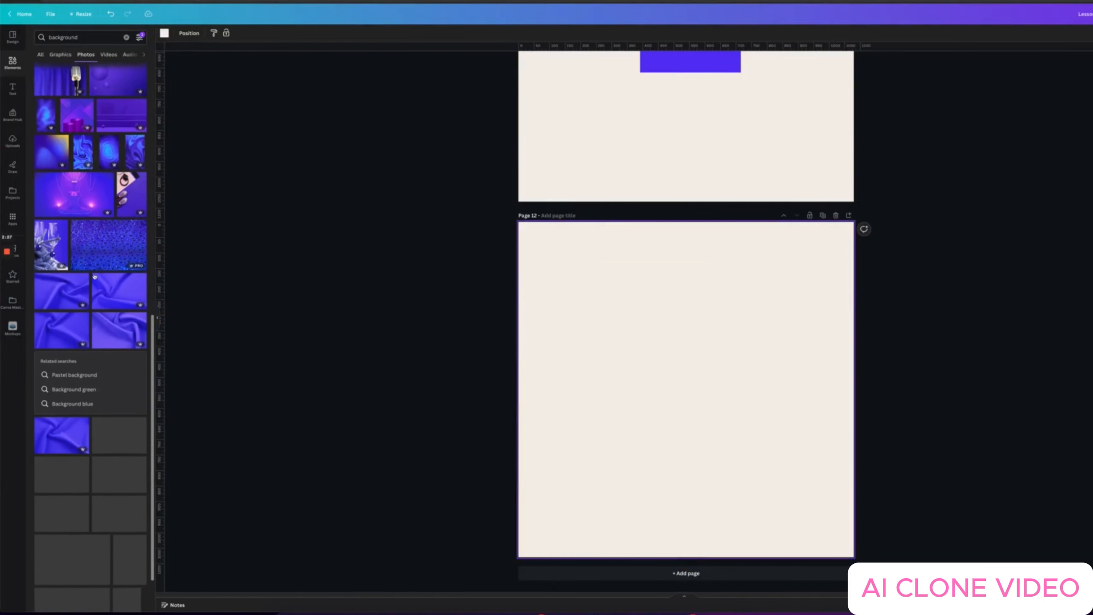
scroll(91, 264, "up", 10)
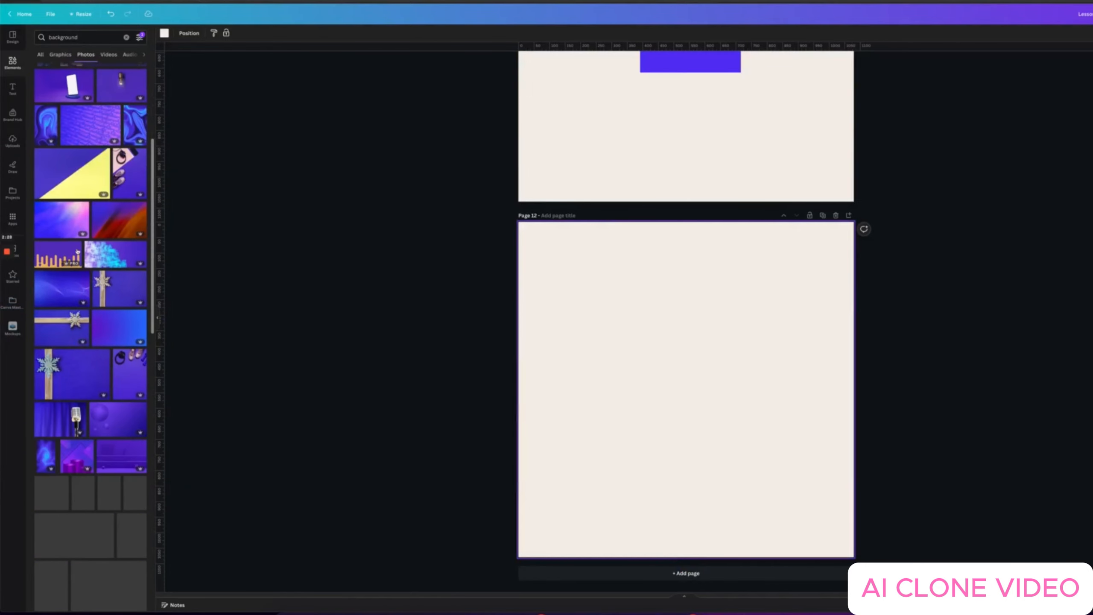
scroll(89, 244, "up", 1)
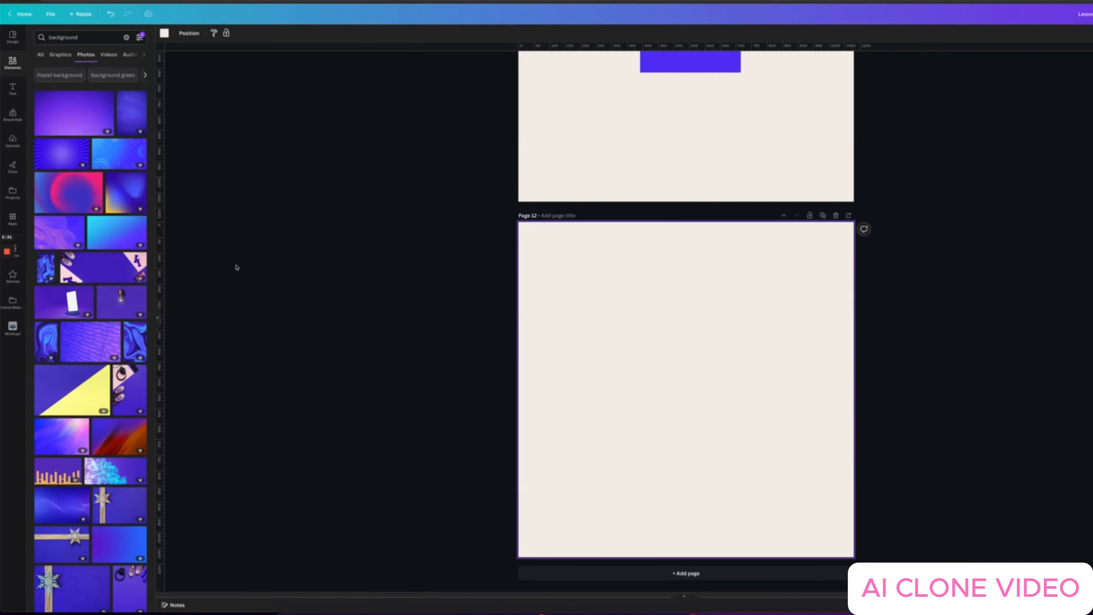
scroll(110, 308, "down", 7)
scroll(99, 293, "down", 5)
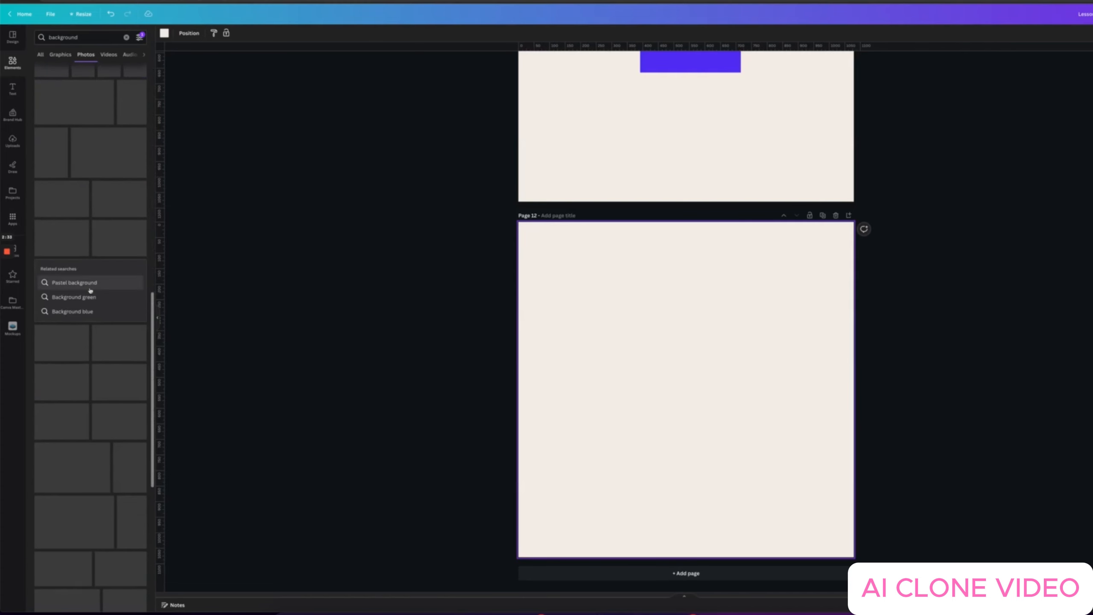
scroll(99, 273, "up", 10)
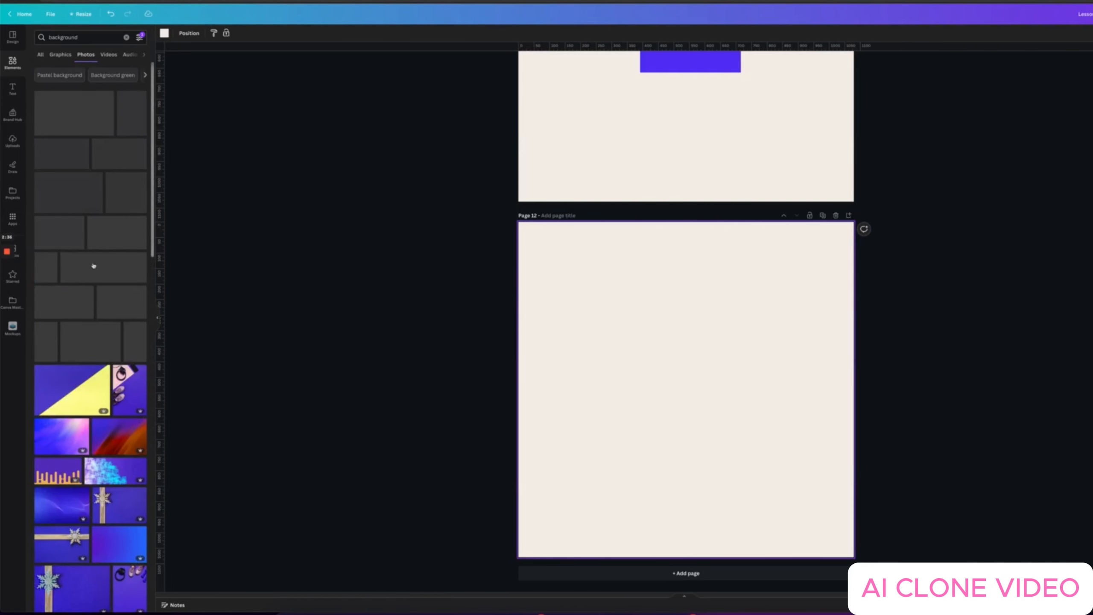
scroll(94, 266, "down", 10)
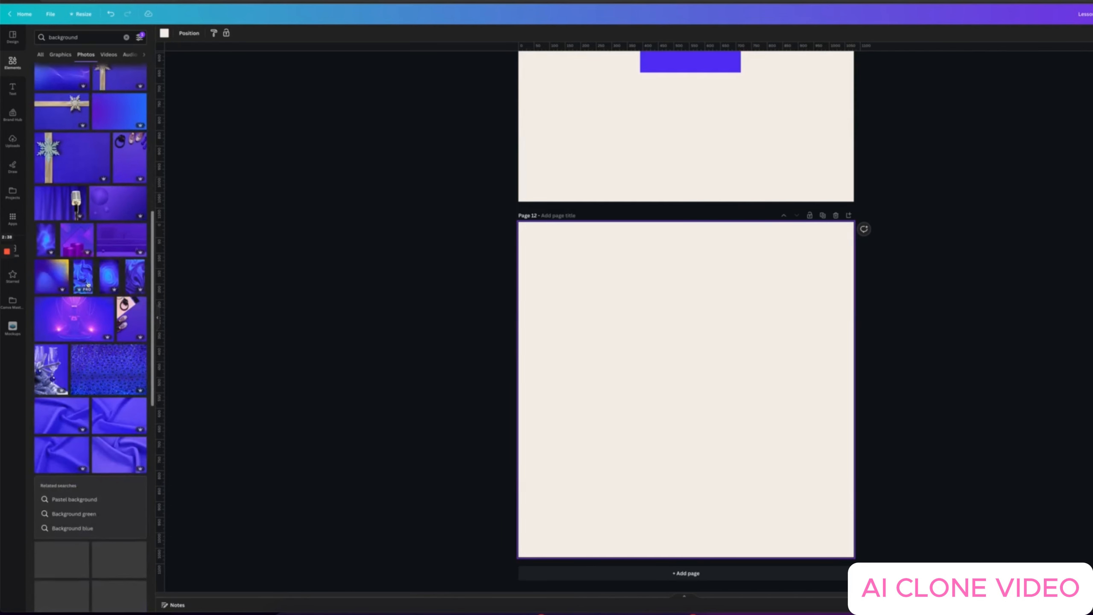
scroll(87, 267, "down", 10)
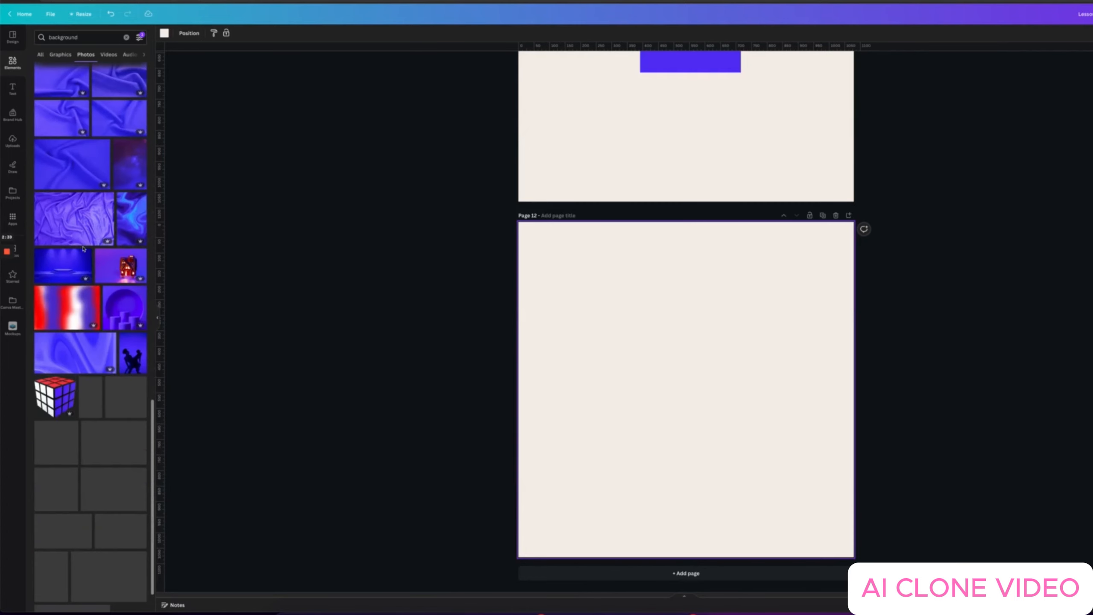
scroll(84, 249, "down", 1)
scroll(95, 241, "up", 7)
scroll(96, 242, "down", 5)
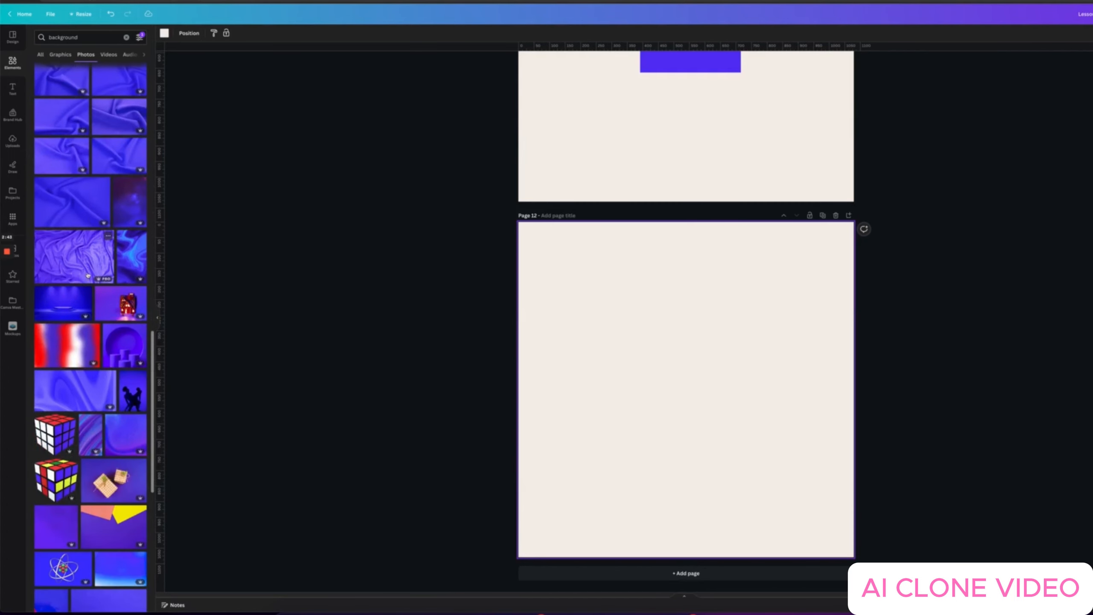
scroll(88, 274, "up", 20)
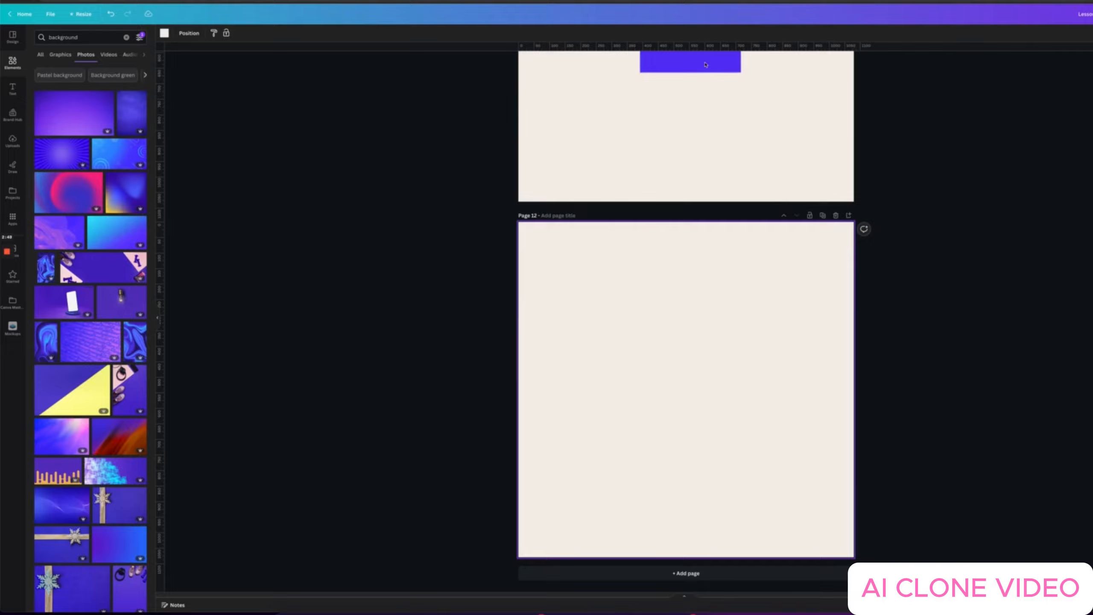
- Review the available search filters and examine more purple background photos further down the results
left_click(139, 37)
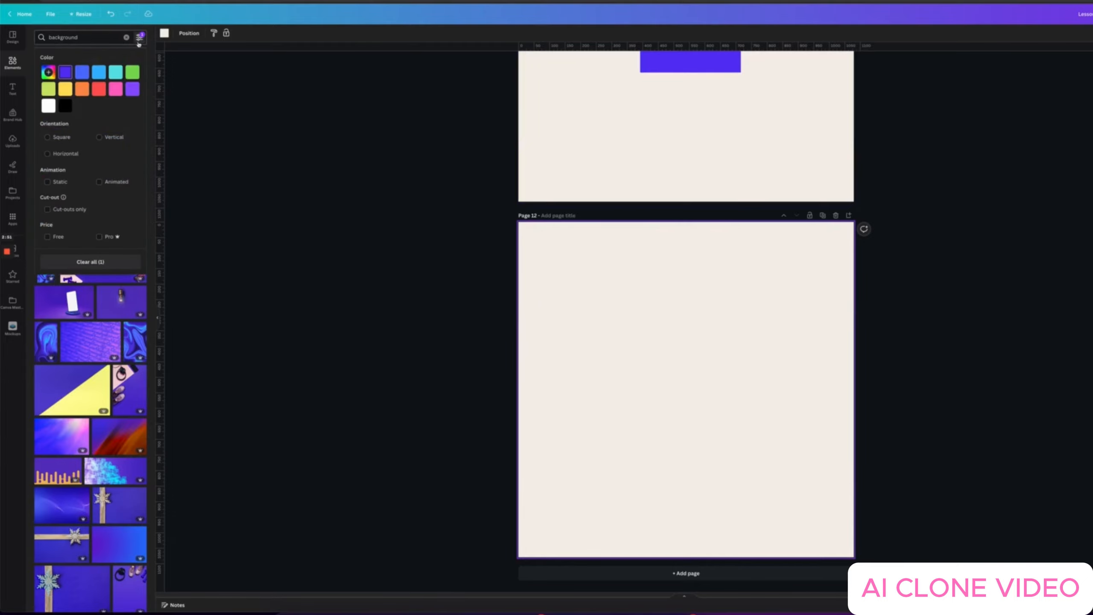
left_click(168, 257)
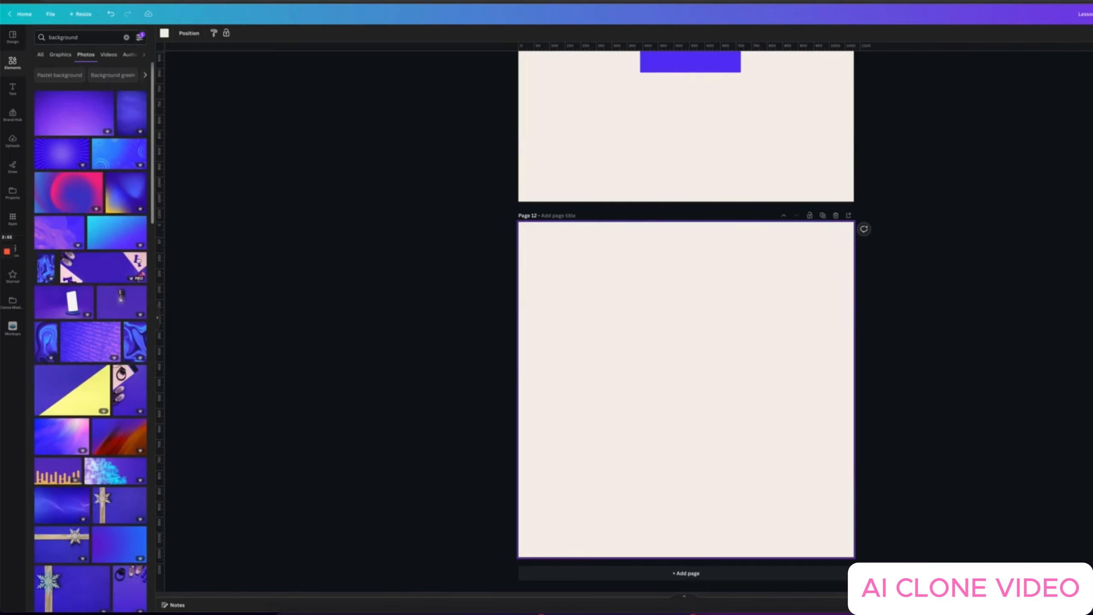
scroll(124, 254, "down", 10)
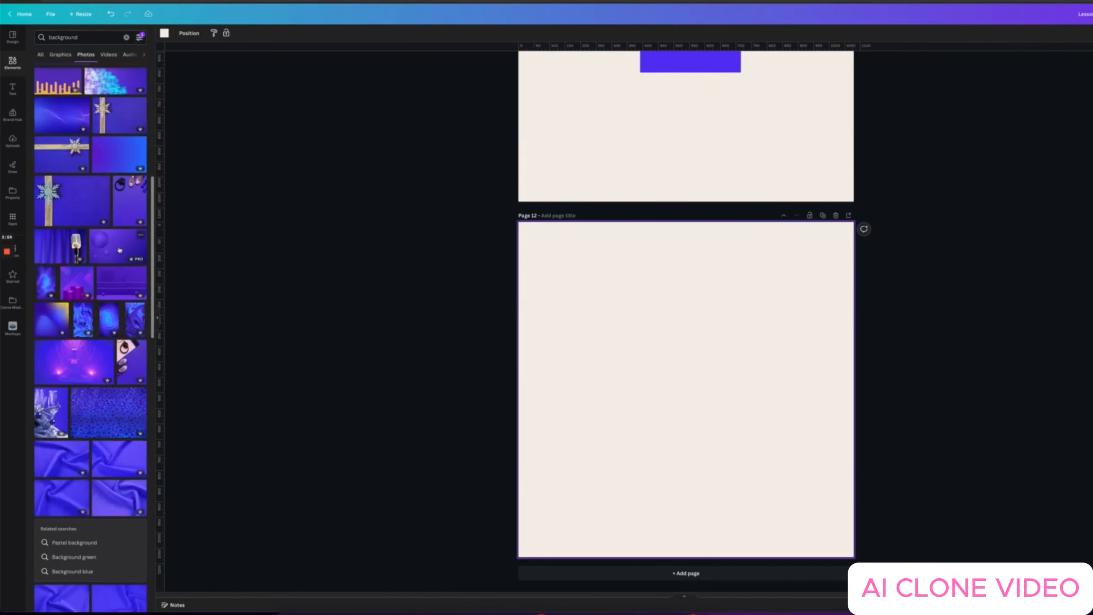
scroll(121, 275, "down", 6)
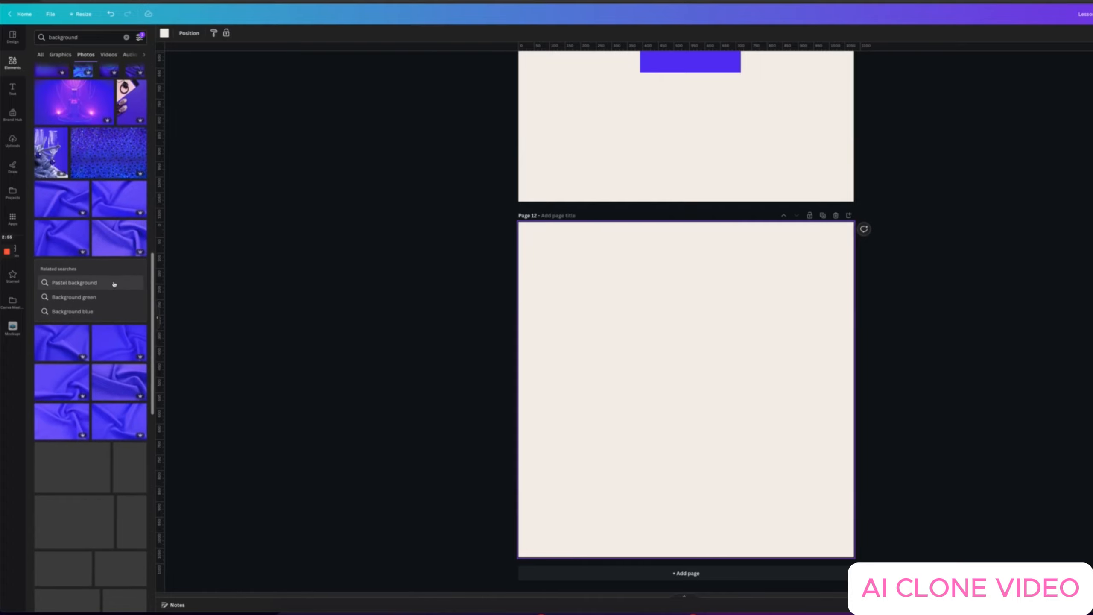
scroll(114, 230, "down", 5)
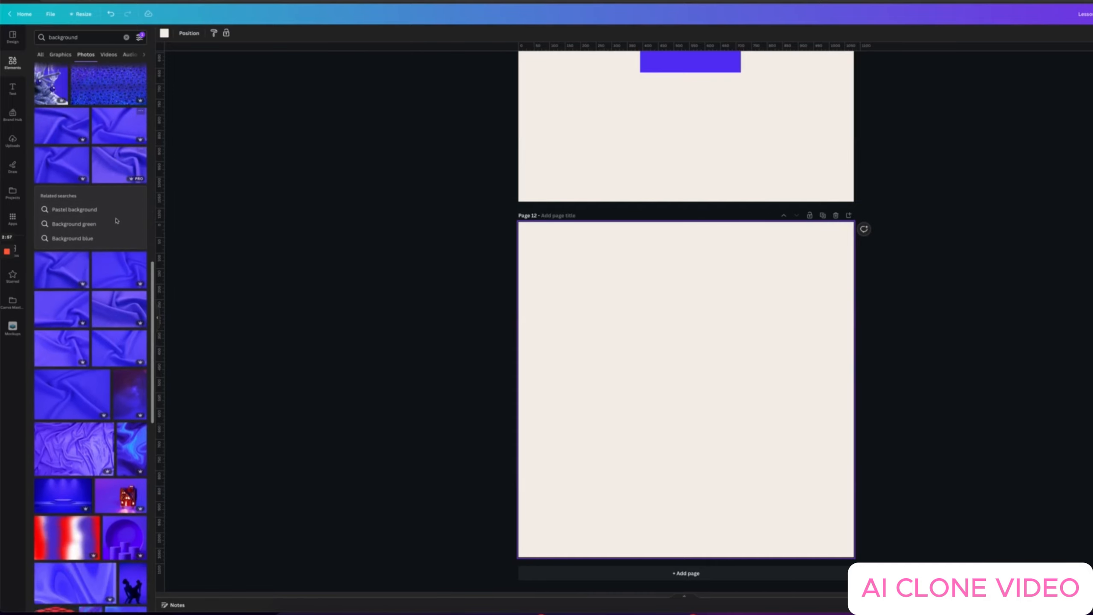
scroll(114, 230, "down", 10)
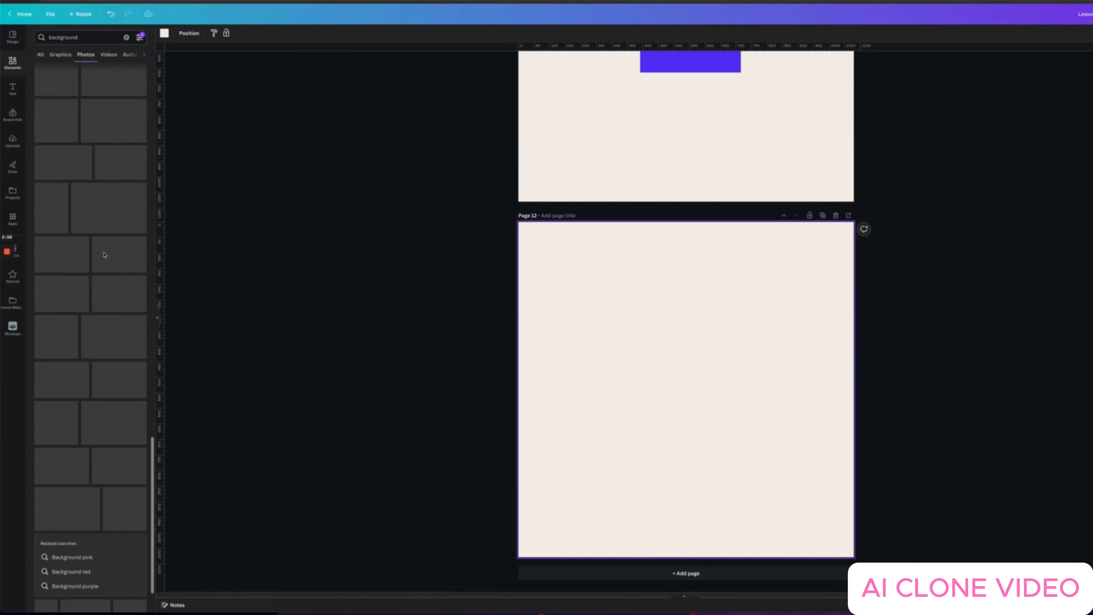
scroll(106, 254, "down", 10)
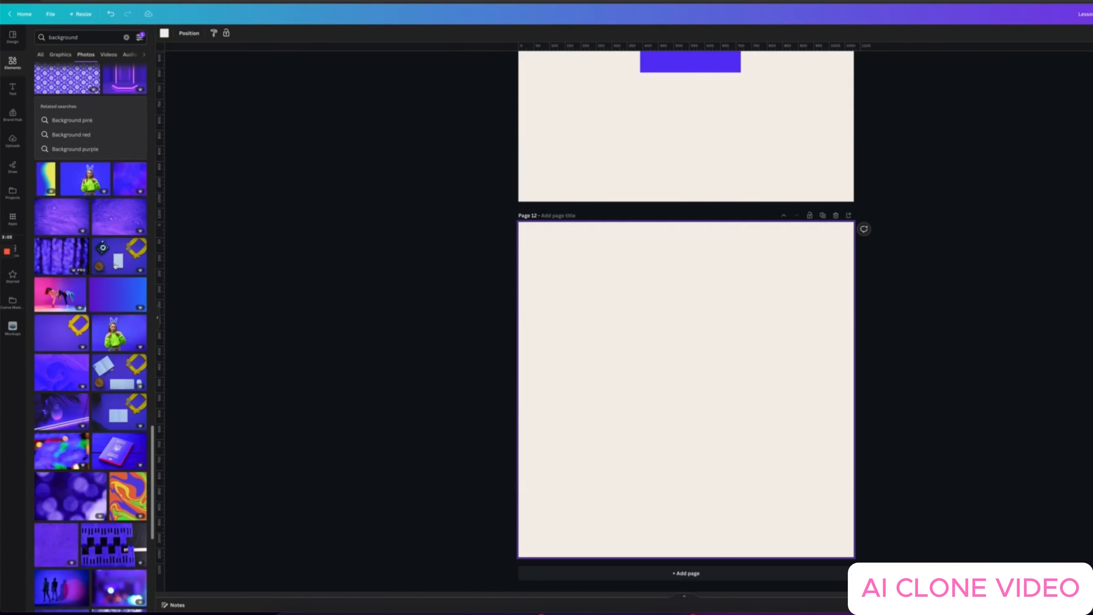
- Bring the purple square on page 11 into view and leave the background search for the Elements overview
scroll(430, 280, "up", 15)
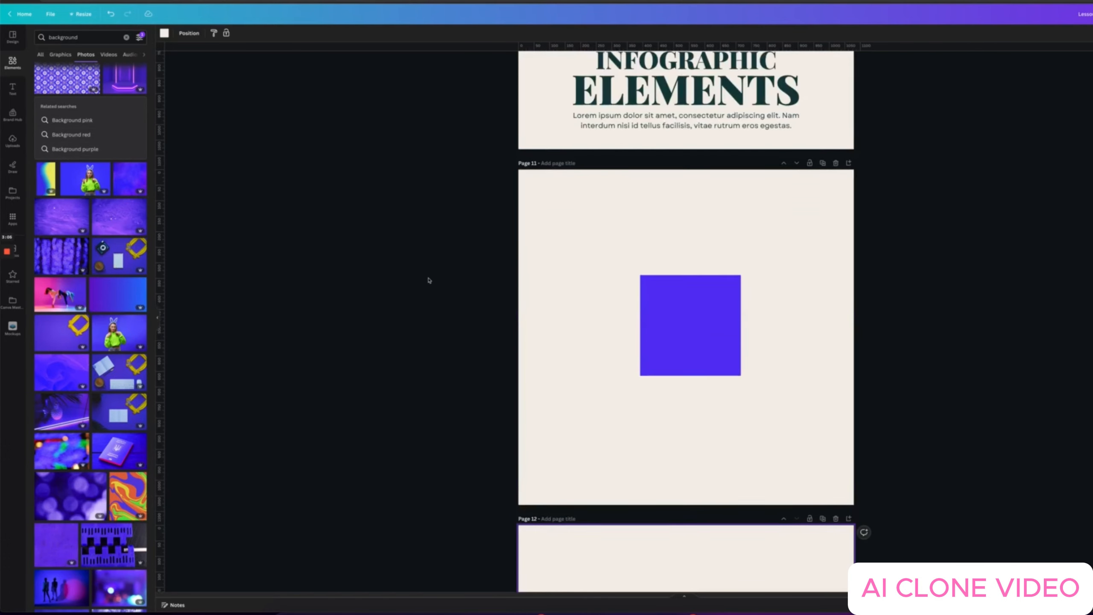
scroll(417, 304, "down", 8)
scroll(422, 298, "down", 6)
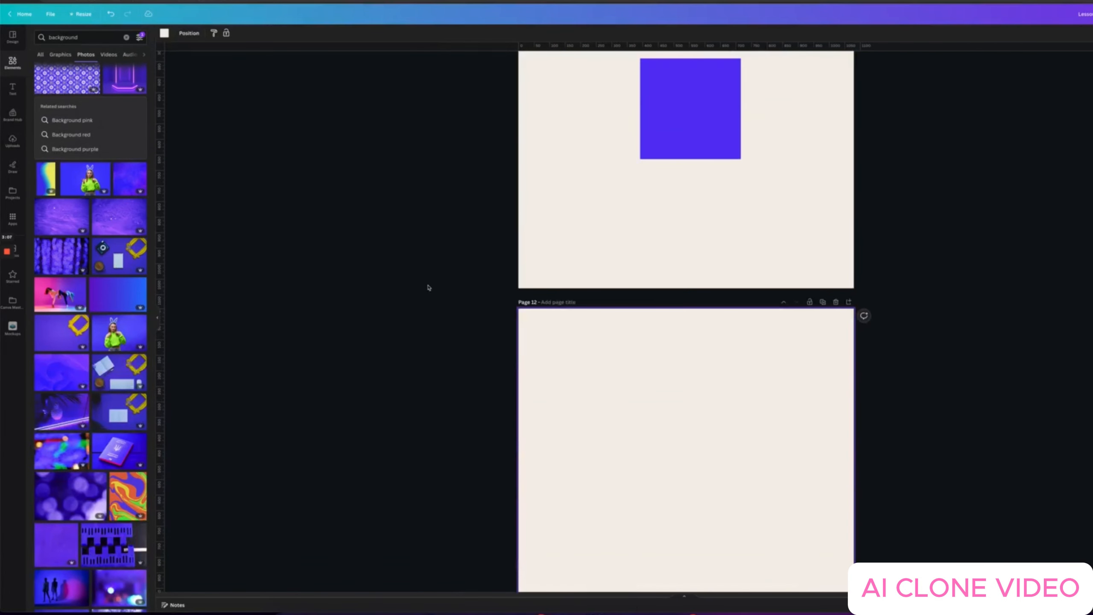
scroll(407, 310, "up", 3)
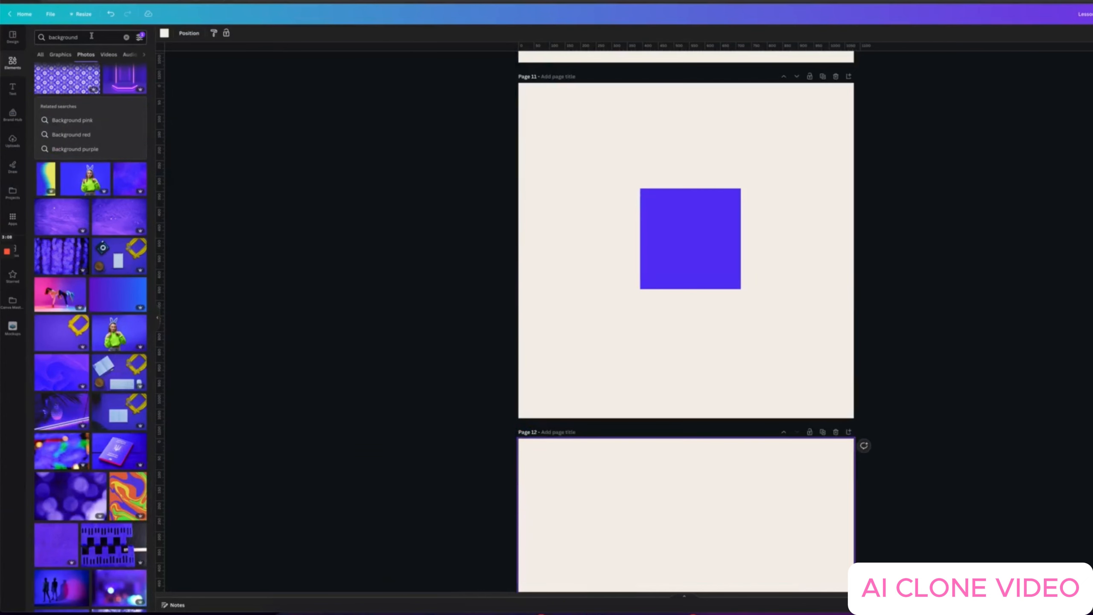
left_click(13, 63)
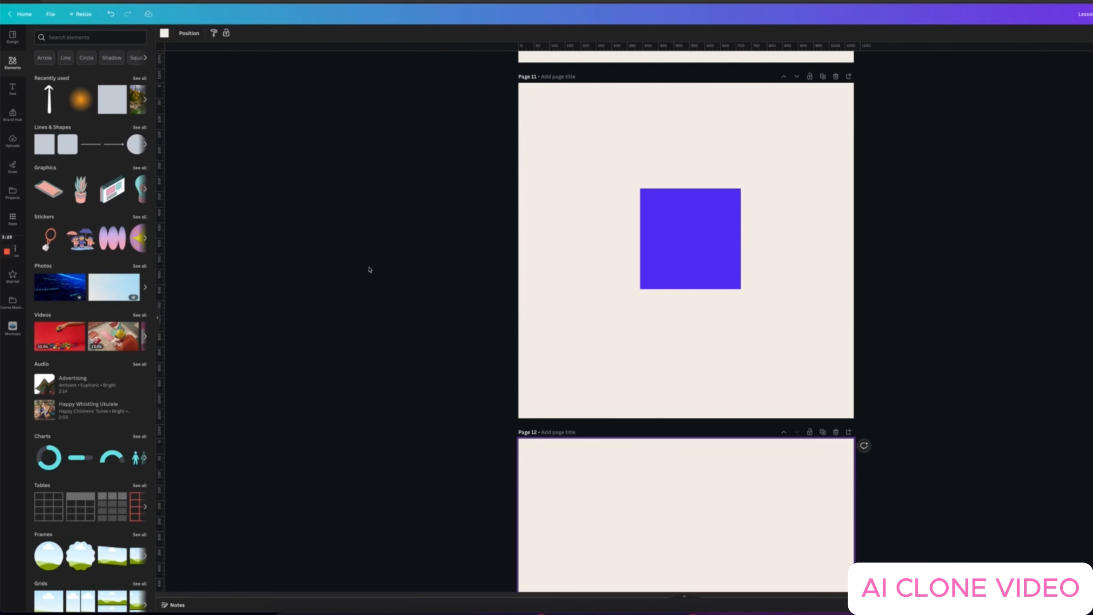
mouse_move(8, 252)
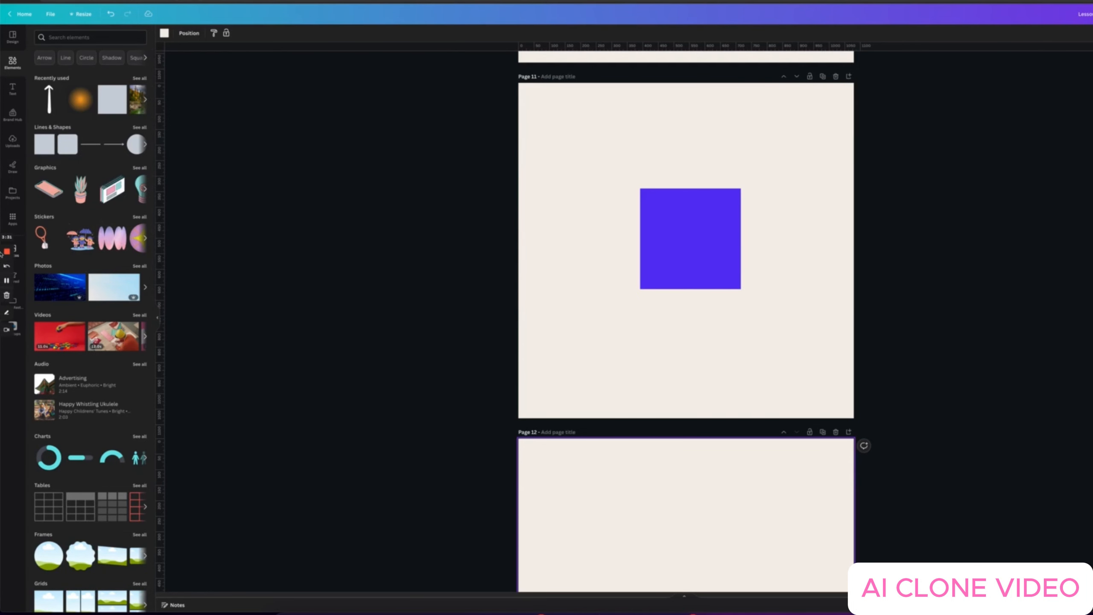